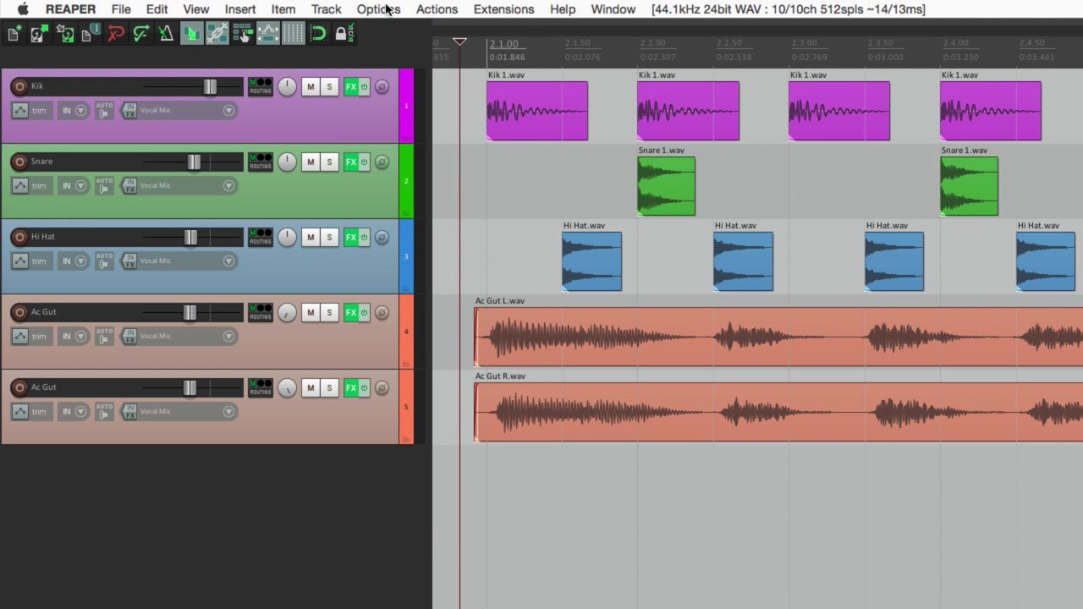
Apply the Default_4.0 theme, then EyssinaAM180, and finally IMPERIAL 24 from Options > Themes.
click(379, 9)
mouse_move(363, 498)
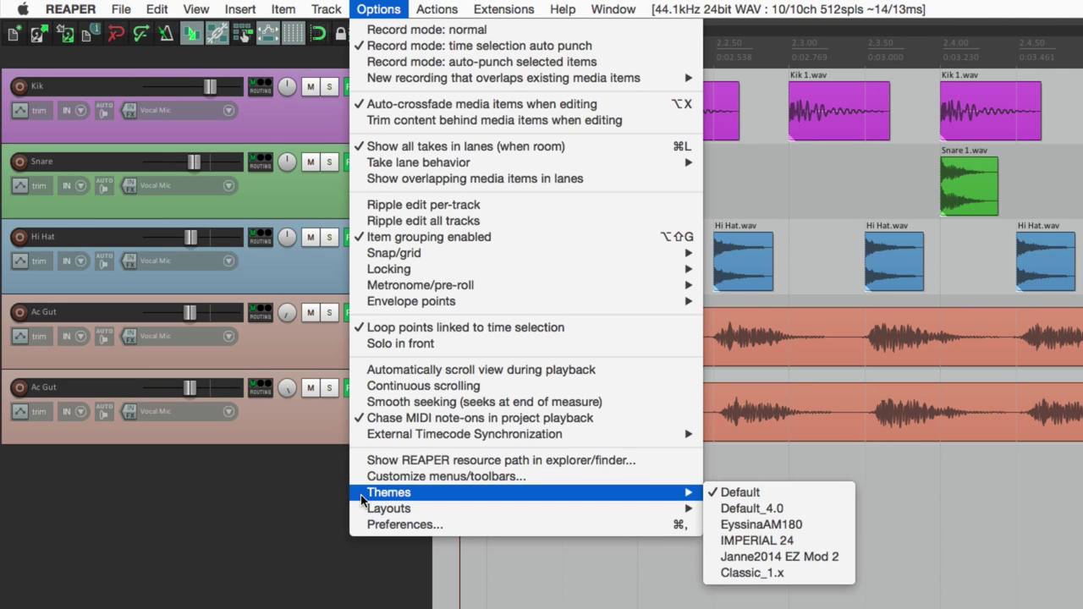
click(800, 511)
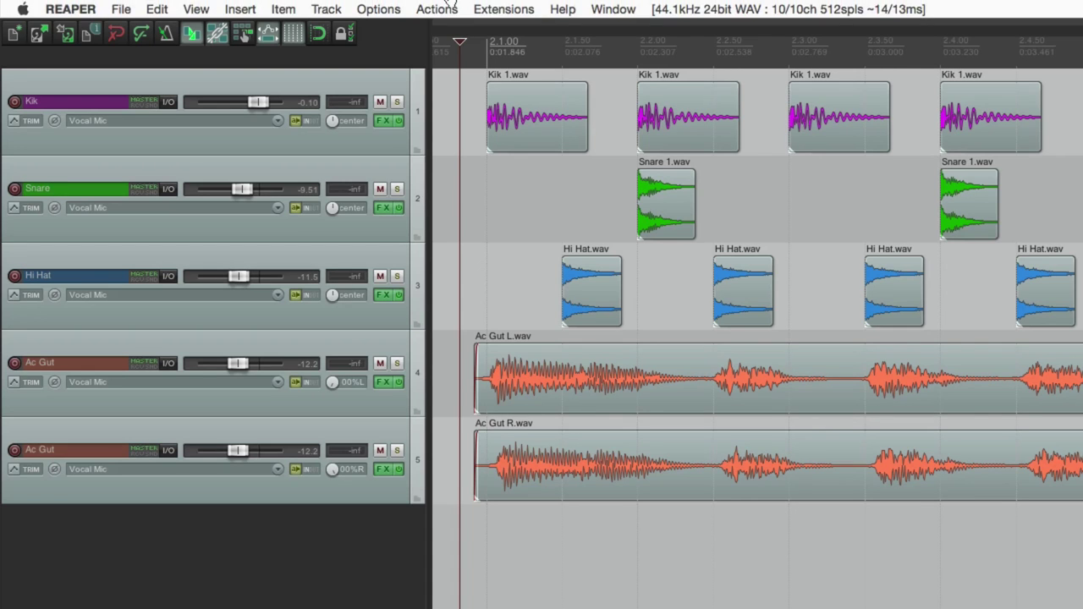
click(379, 9)
mouse_move(408, 499)
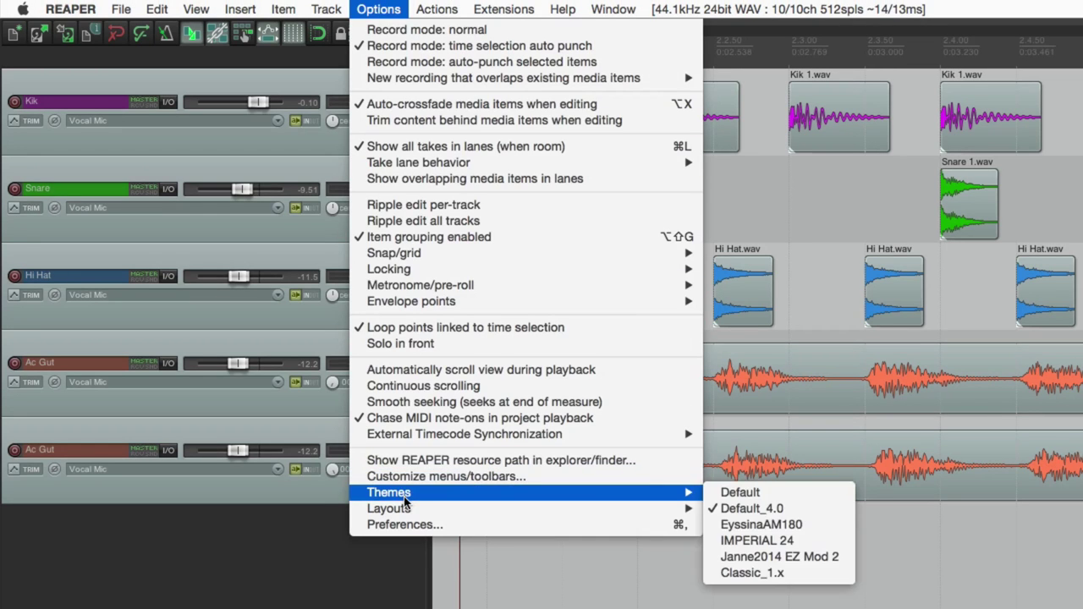
click(807, 526)
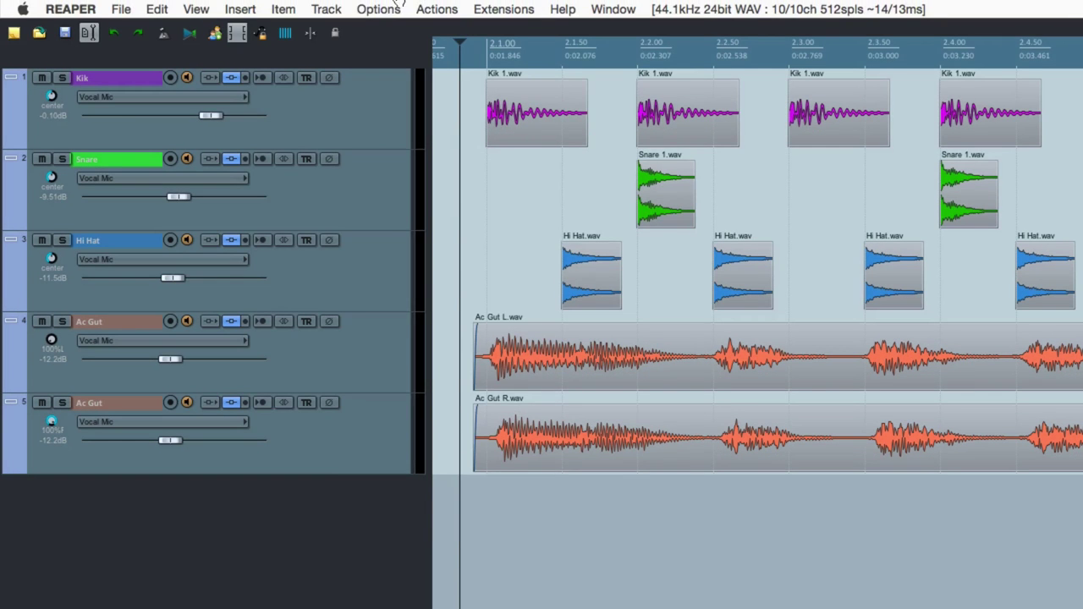
click(378, 9)
mouse_move(694, 492)
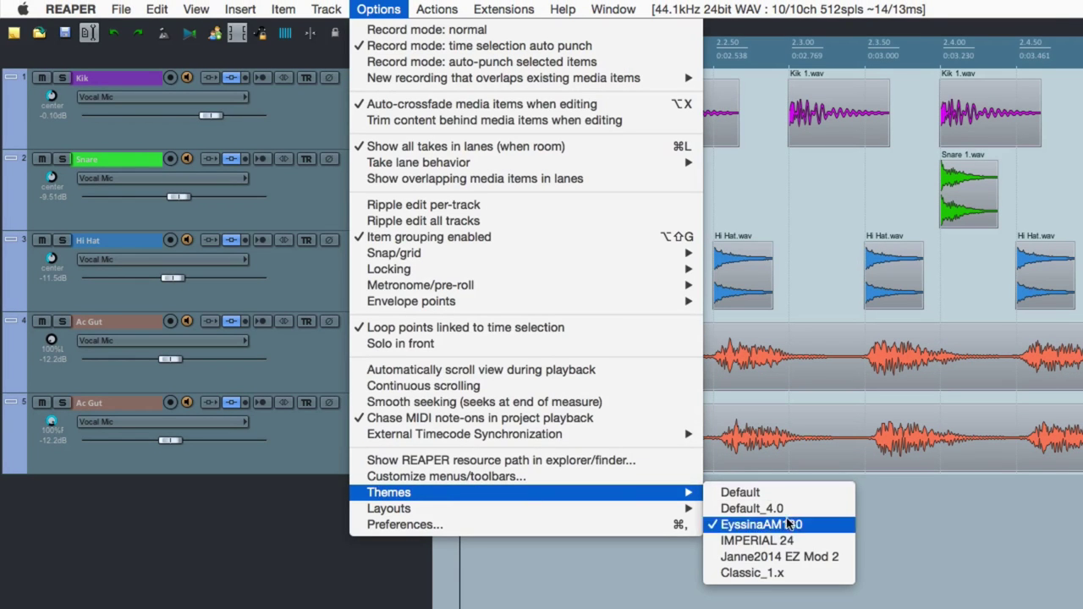
click(808, 540)
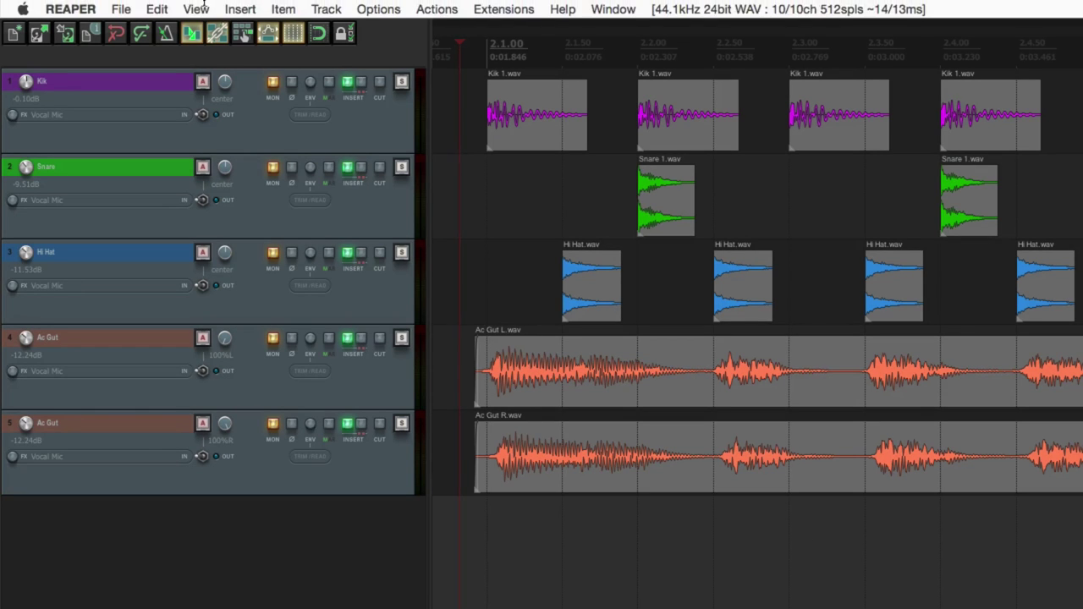
Show the Mixer window briefly, then close it again.
click(203, 5)
click(196, 41)
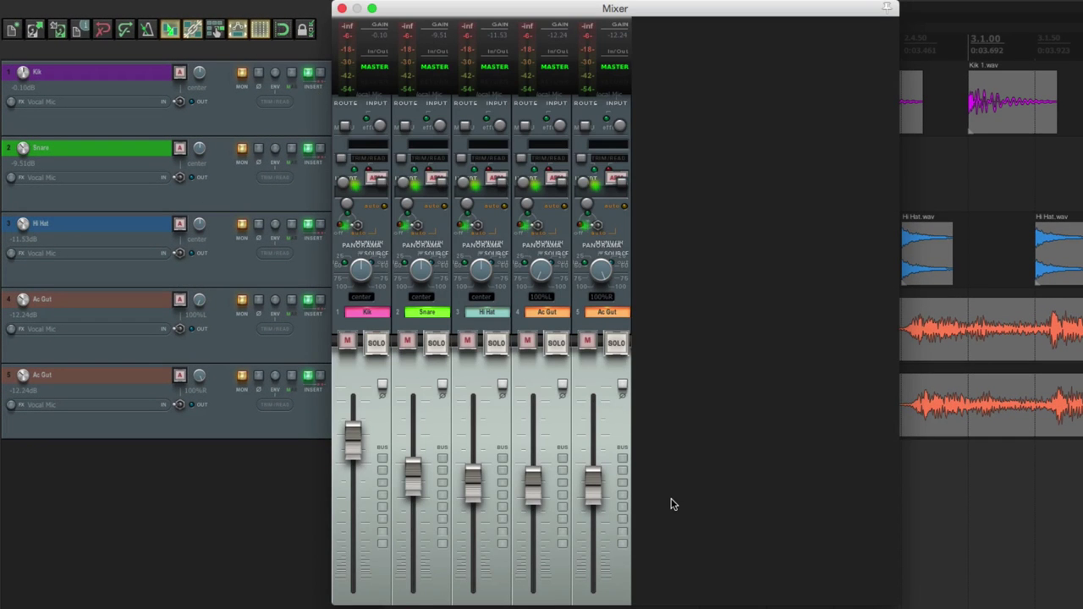
click(341, 9)
Preview the Janne2014 EZ Mod 2 theme, then switch back to the Default theme.
click(352, 9)
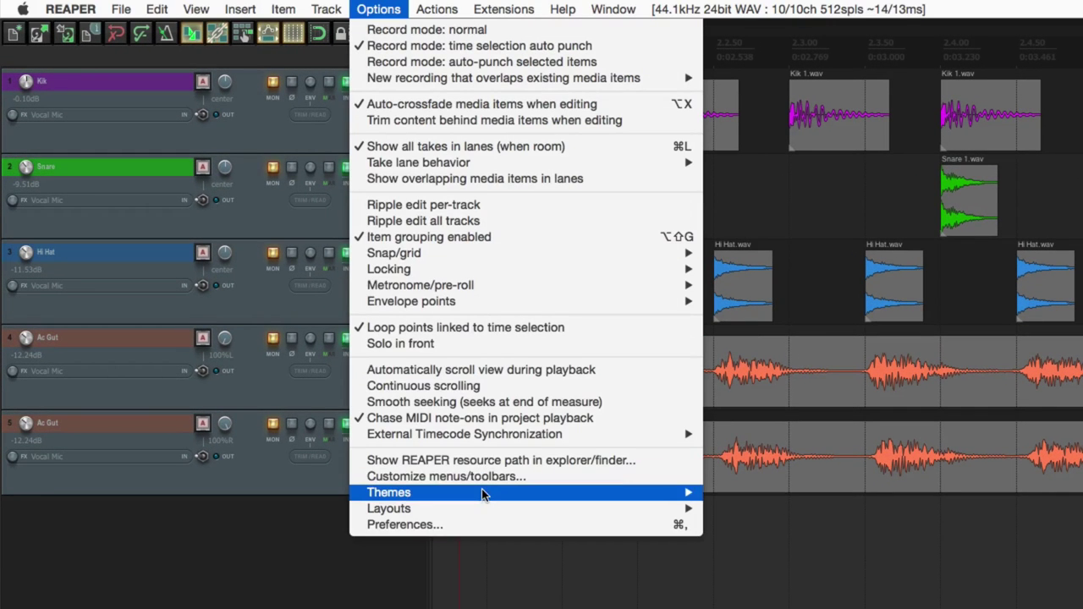
mouse_move(438, 454)
click(825, 557)
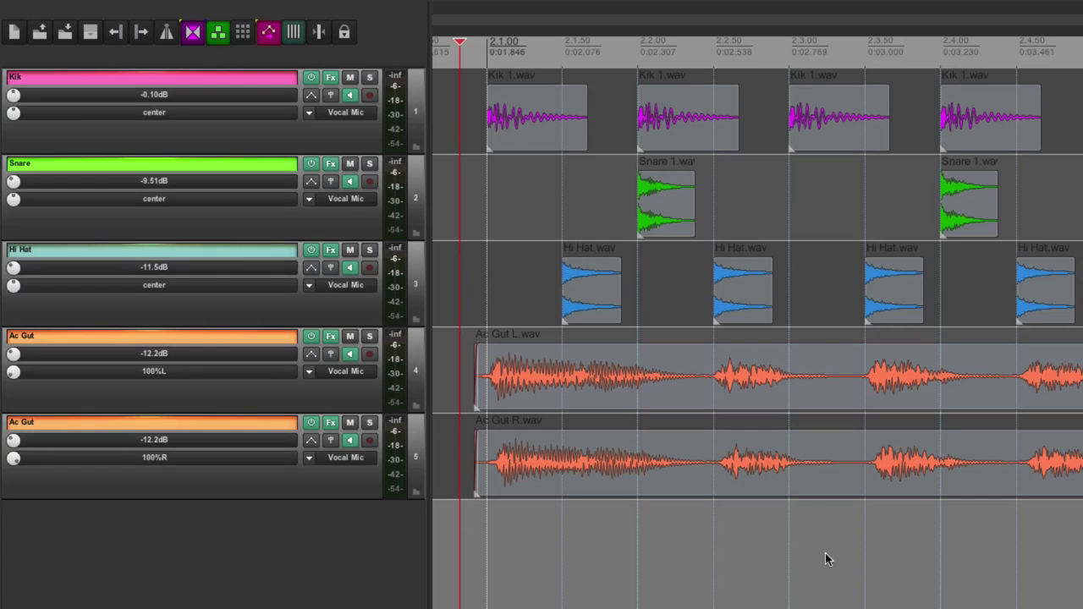
click(378, 9)
mouse_move(411, 494)
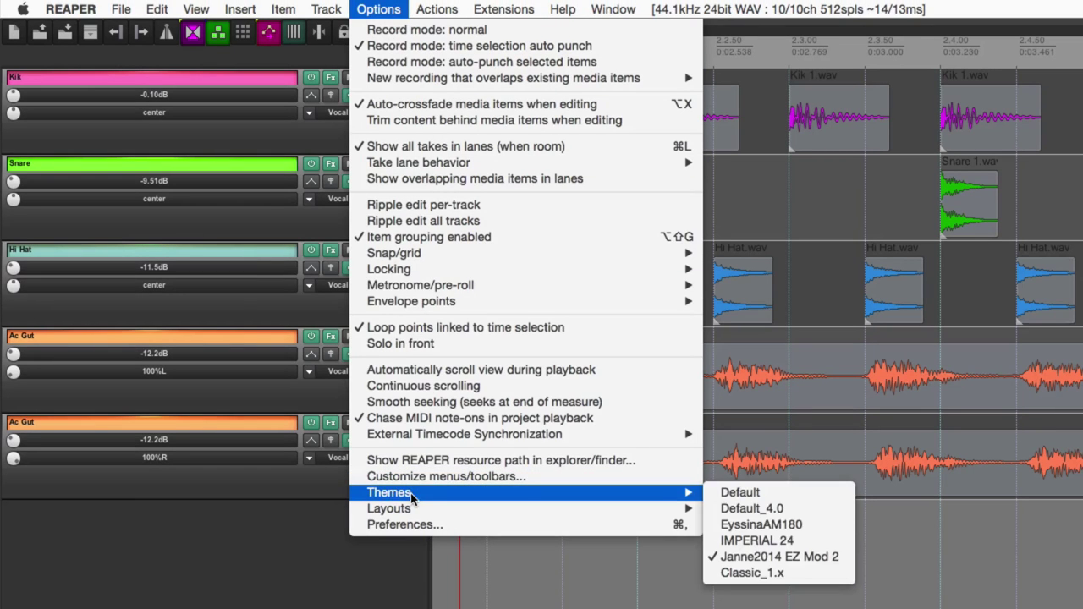
click(803, 497)
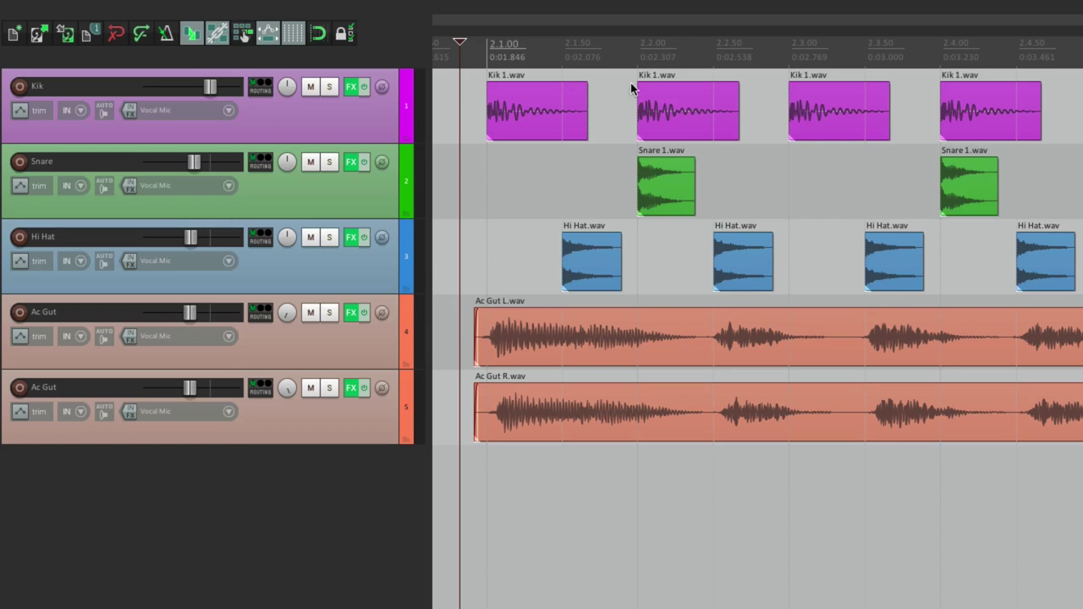
click(374, 9)
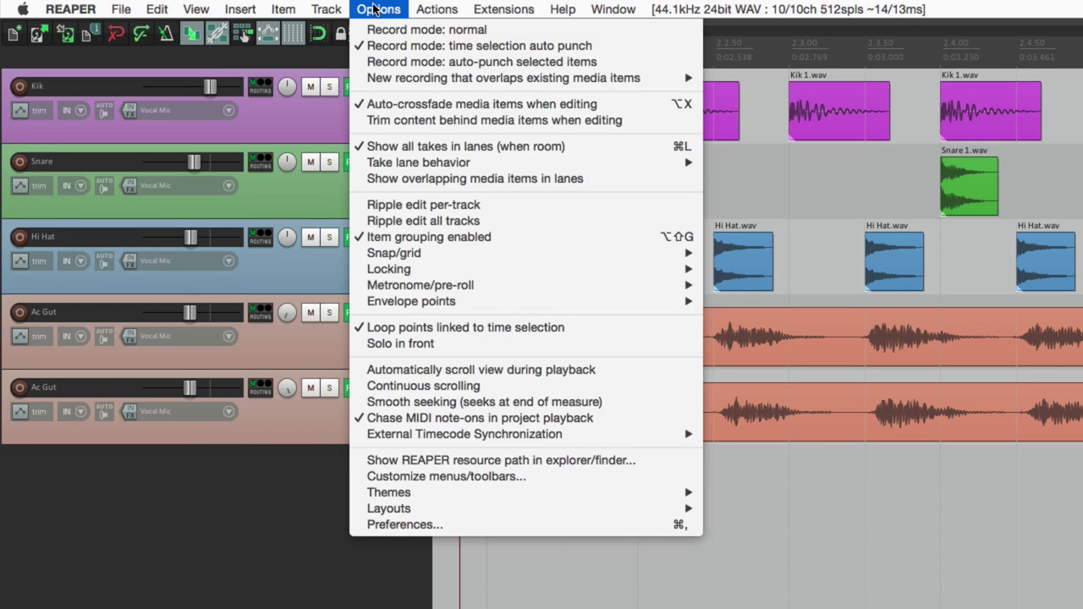
mouse_move(423, 511)
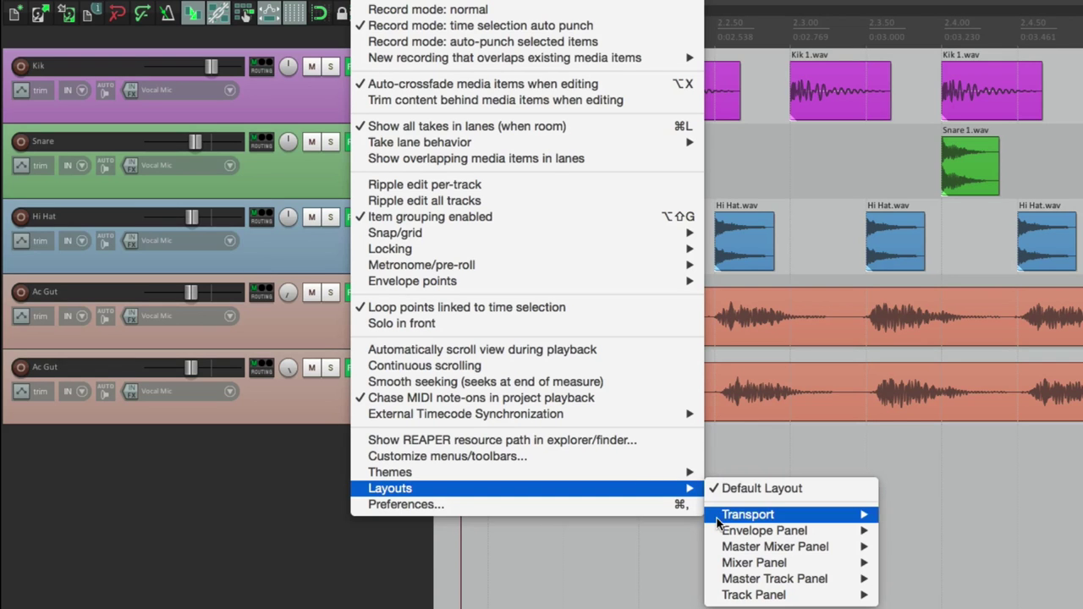
mouse_move(724, 514)
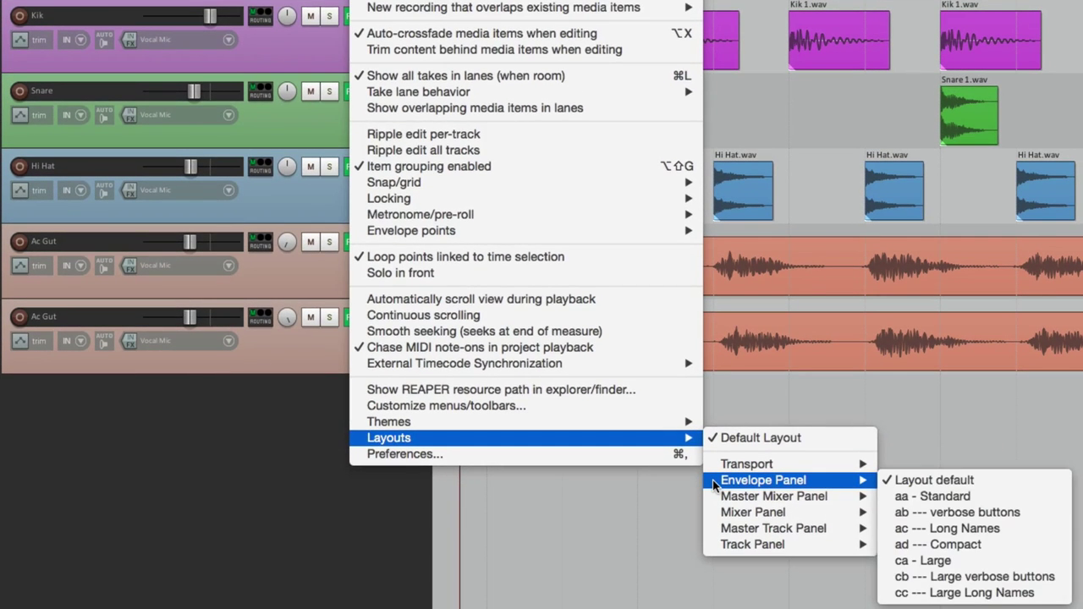
mouse_move(712, 501)
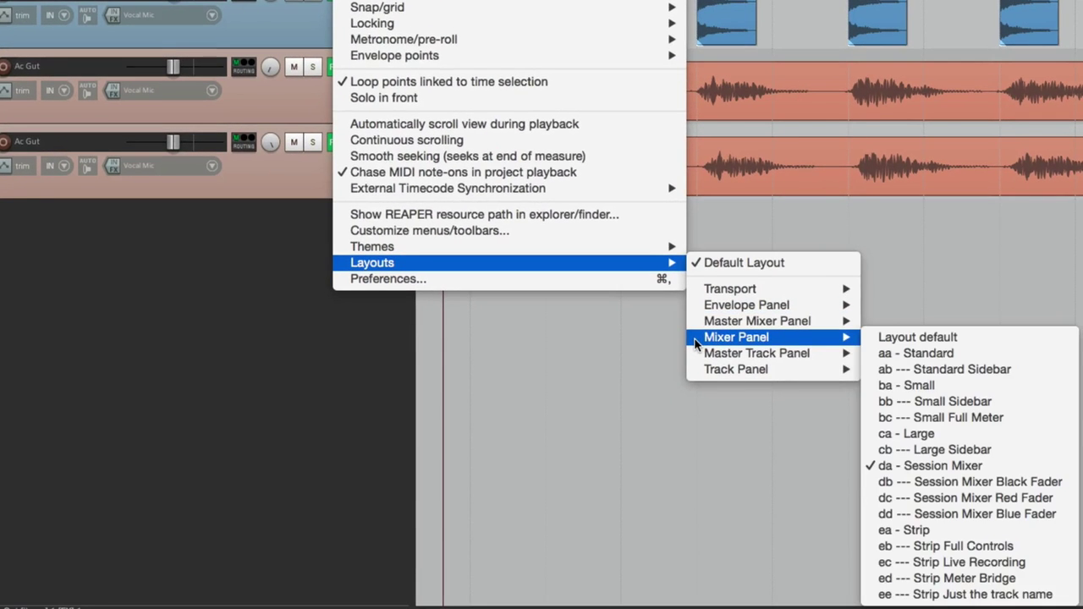
mouse_move(696, 370)
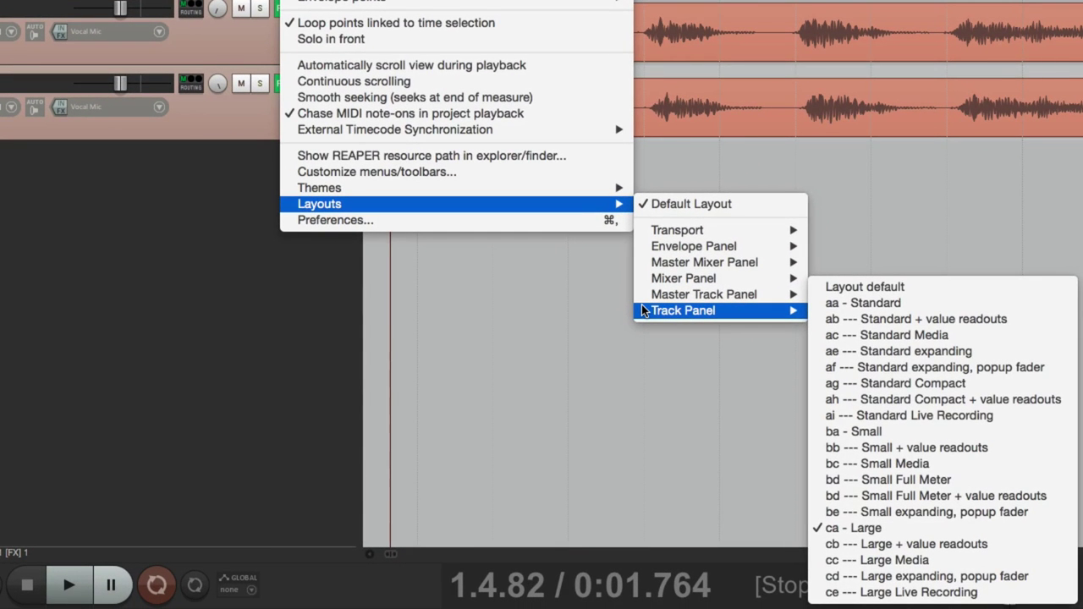
click(716, 440)
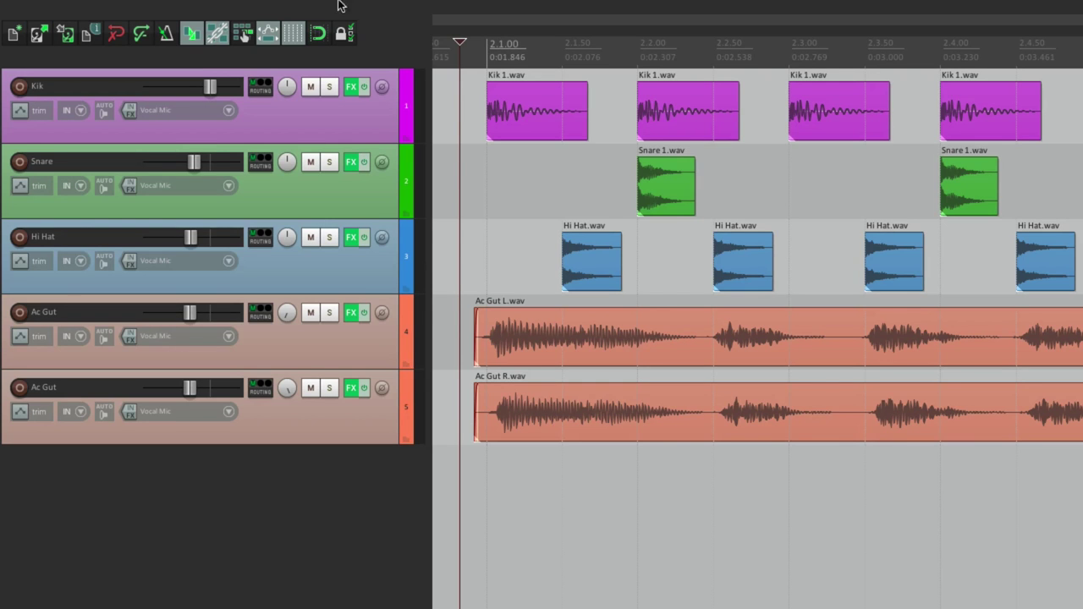
Show the Screensets/Layouts window and set its Theme value to Default_4.0.
click(196, 9)
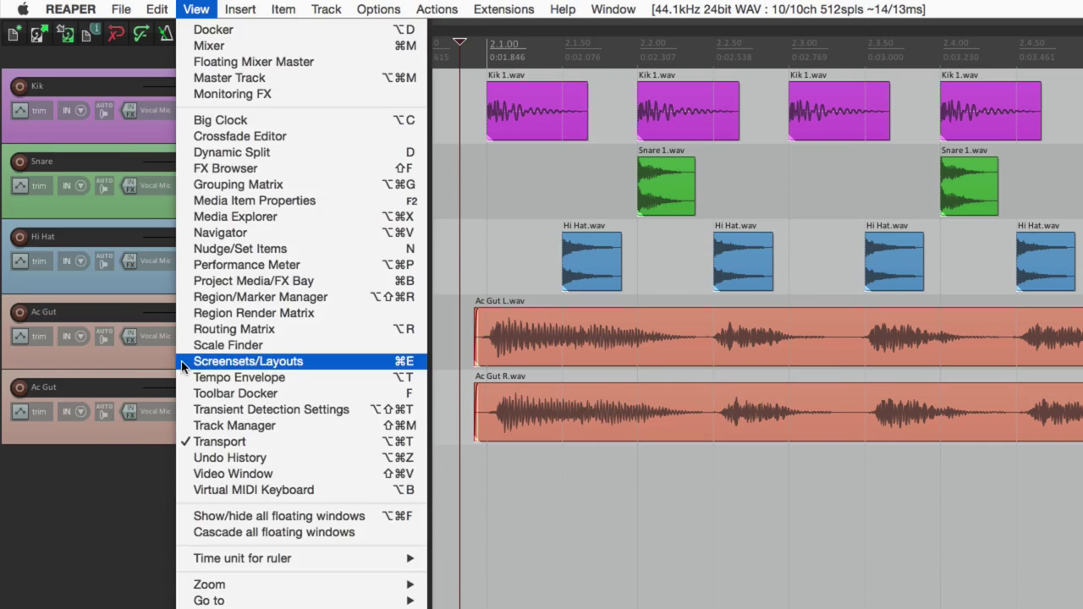
click(183, 364)
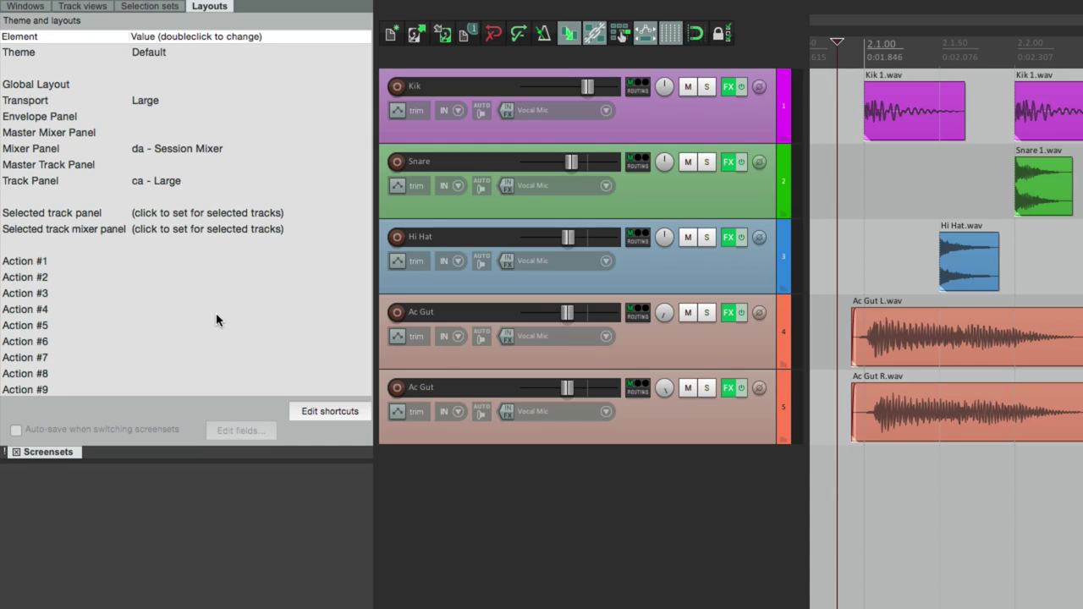
click(154, 54)
double_click(154, 54)
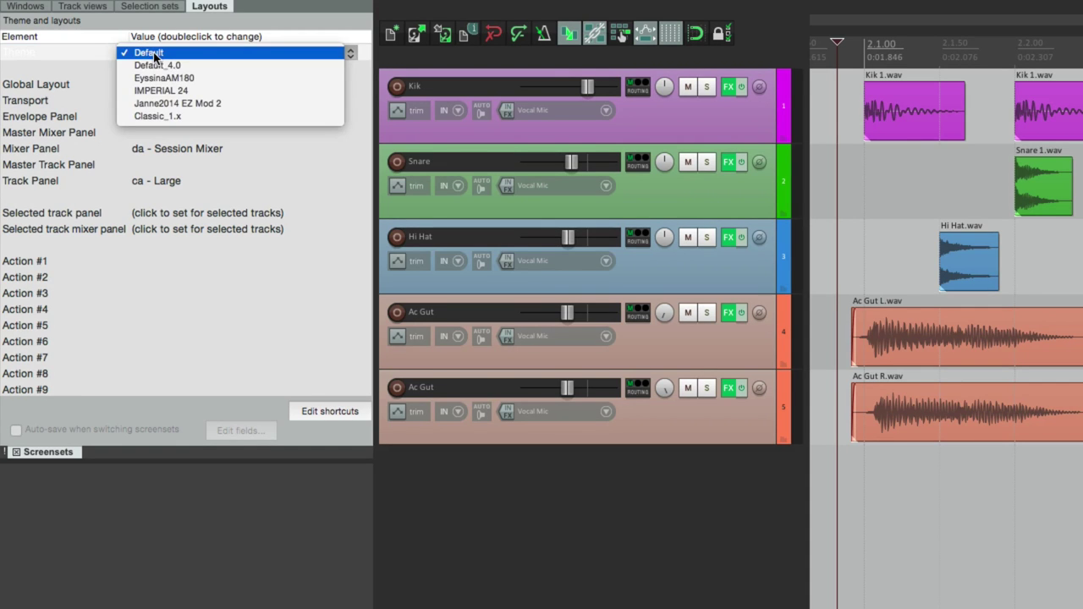
click(198, 67)
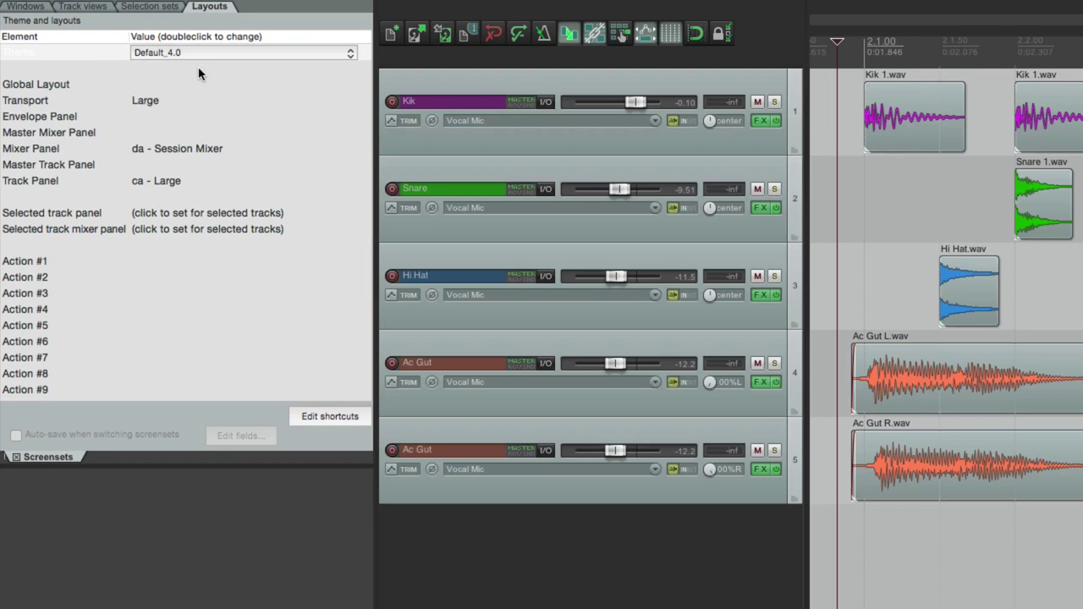
Try the IMPERIAL 24 theme, then set the theme back to Default.
double_click(203, 55)
click(212, 78)
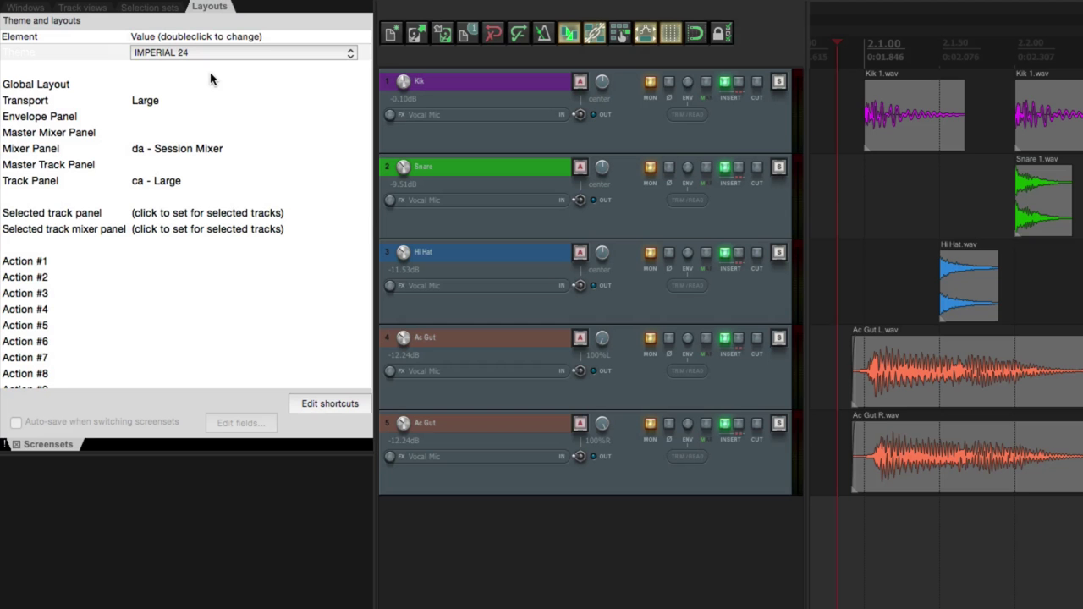
double_click(204, 56)
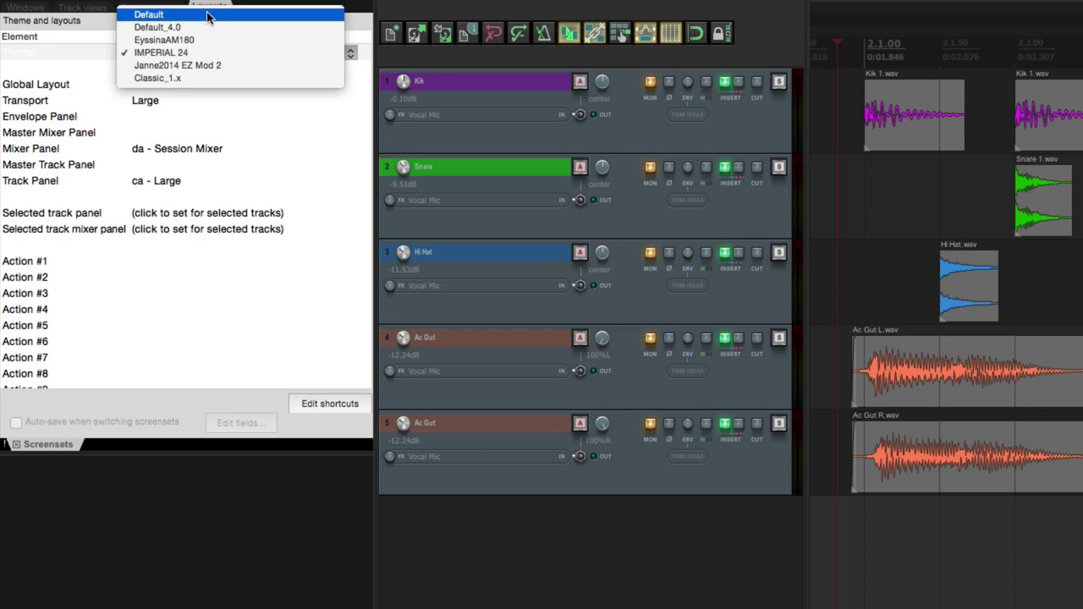
click(278, 15)
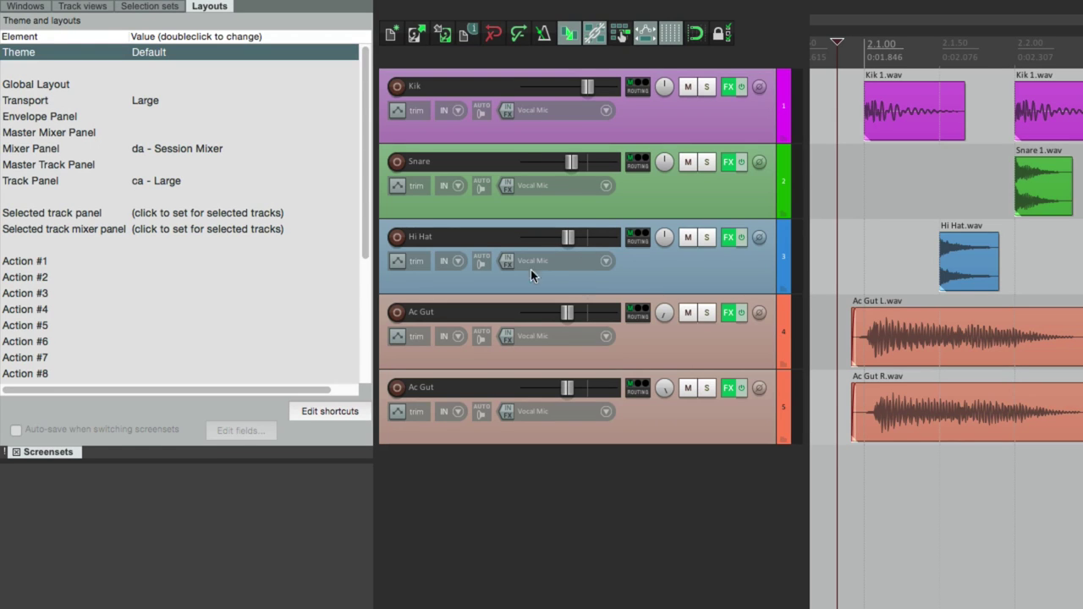
Try the aa - Standard and Standard + value readouts track panel layouts.
click(181, 185)
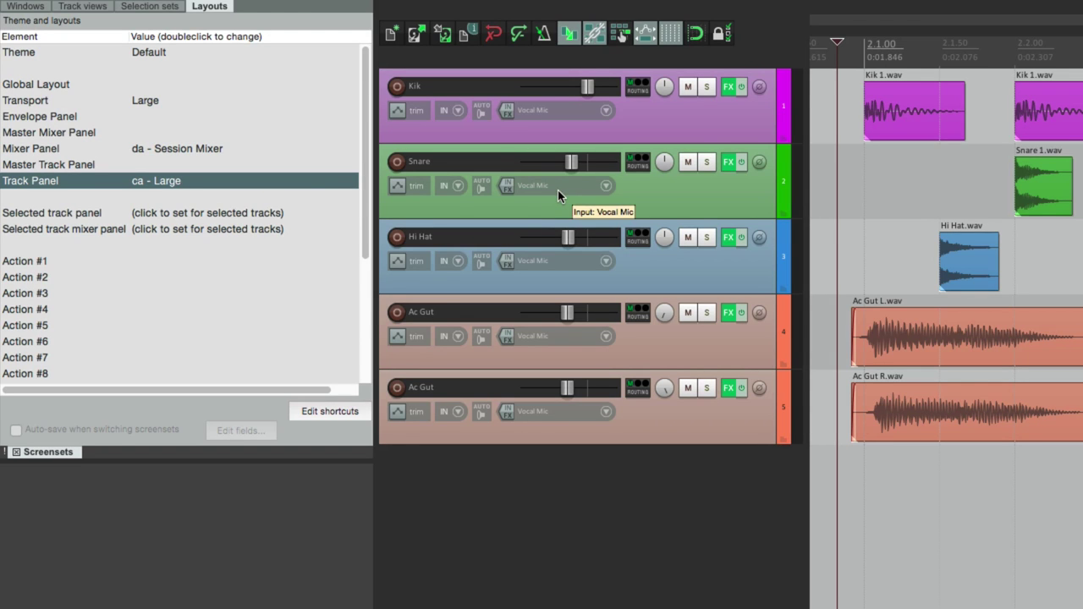
double_click(169, 181)
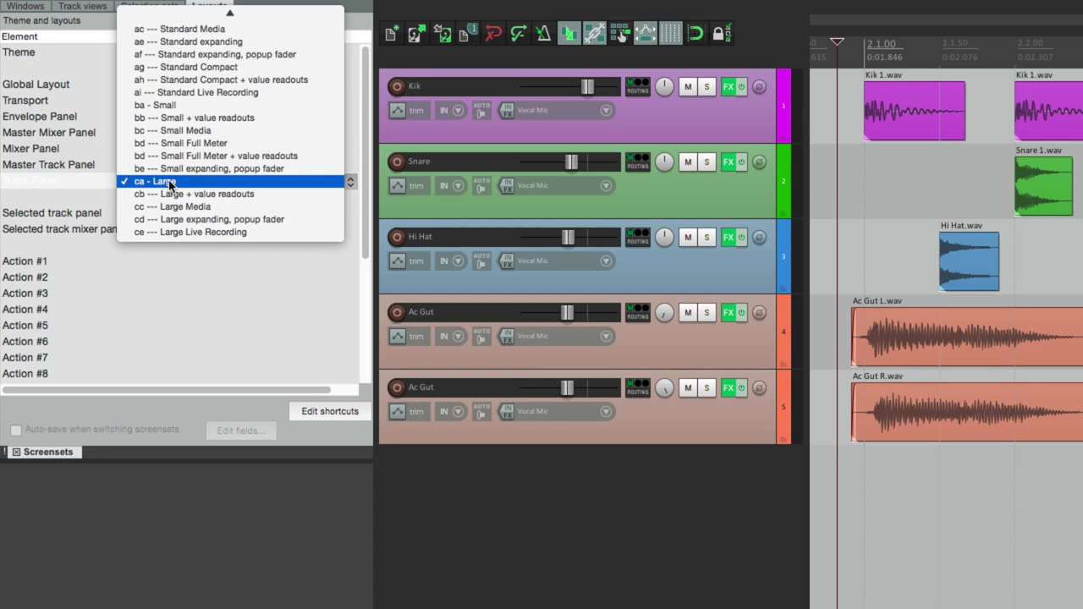
mouse_move(244, 10)
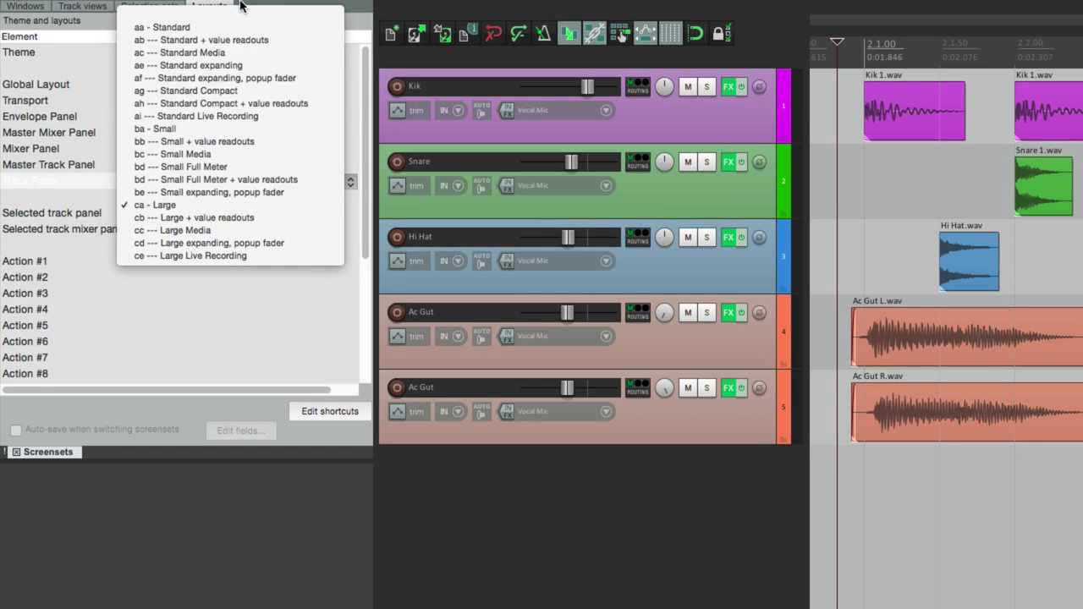
click(246, 29)
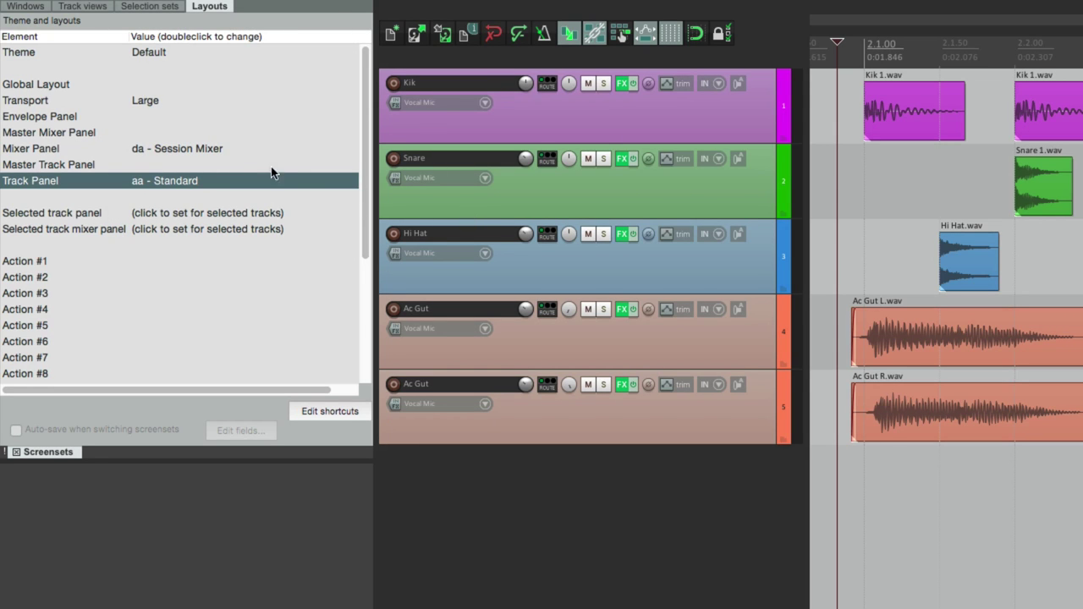
double_click(191, 180)
click(231, 194)
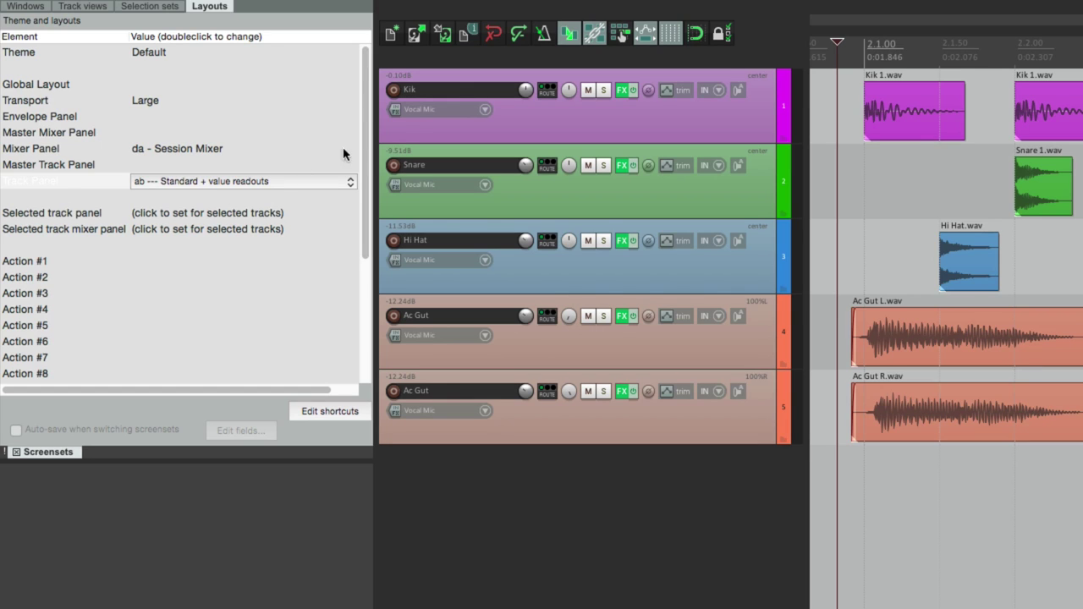
click(402, 82)
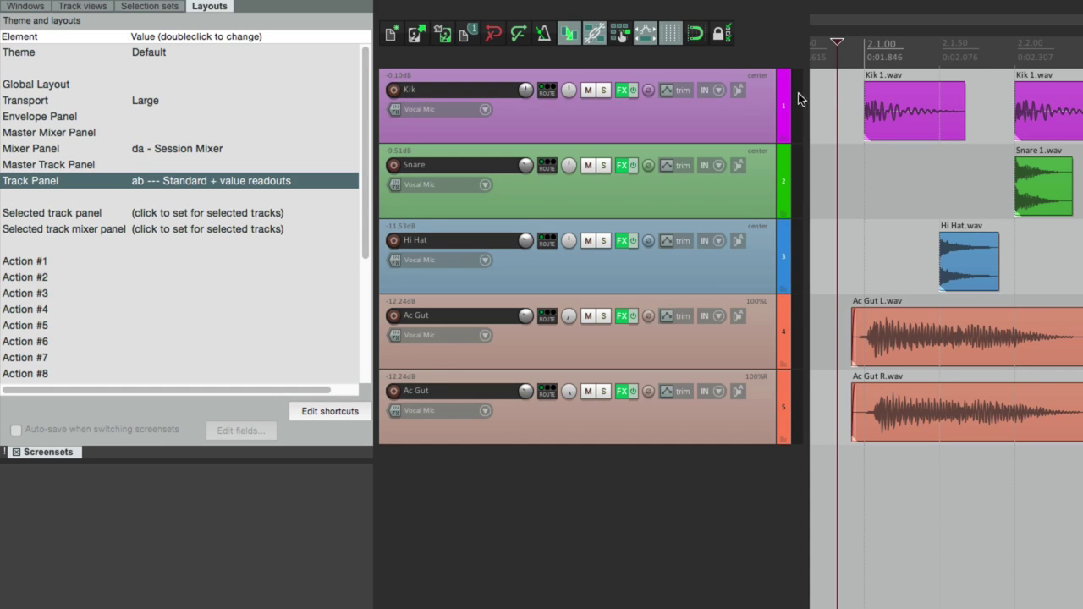
Cycle through Standard Media and Standard expanding, landing on Standard expanding, popup fader.
double_click(179, 185)
click(234, 197)
click(236, 193)
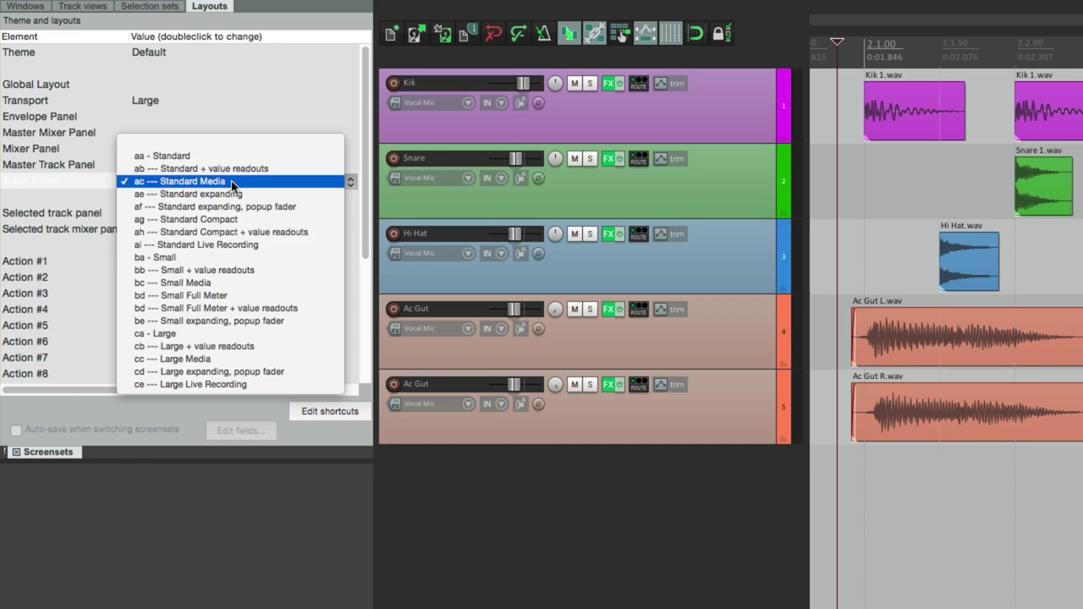
click(235, 193)
click(235, 186)
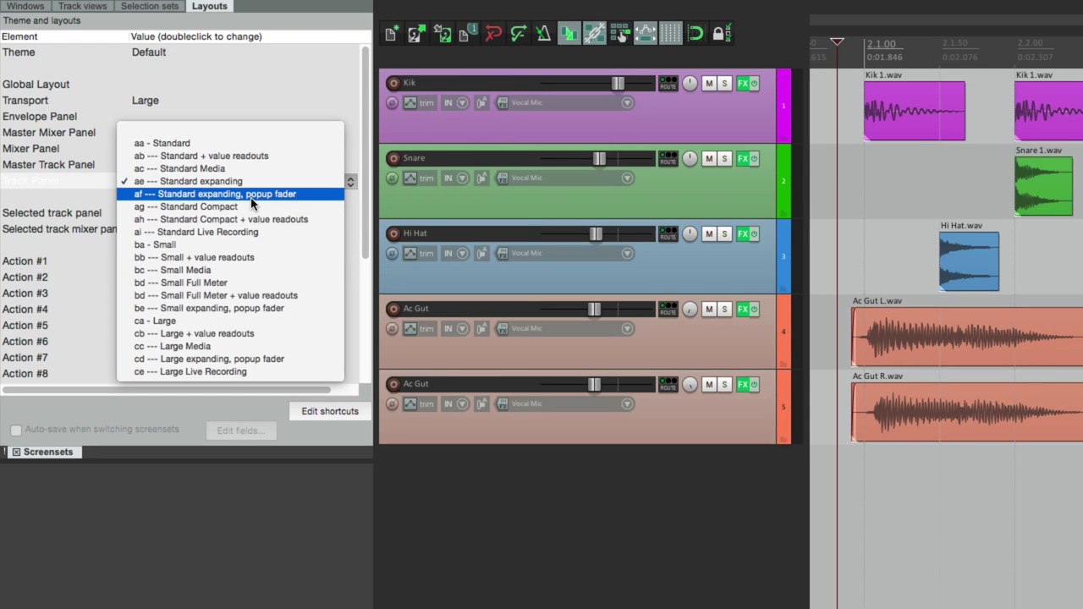
click(252, 197)
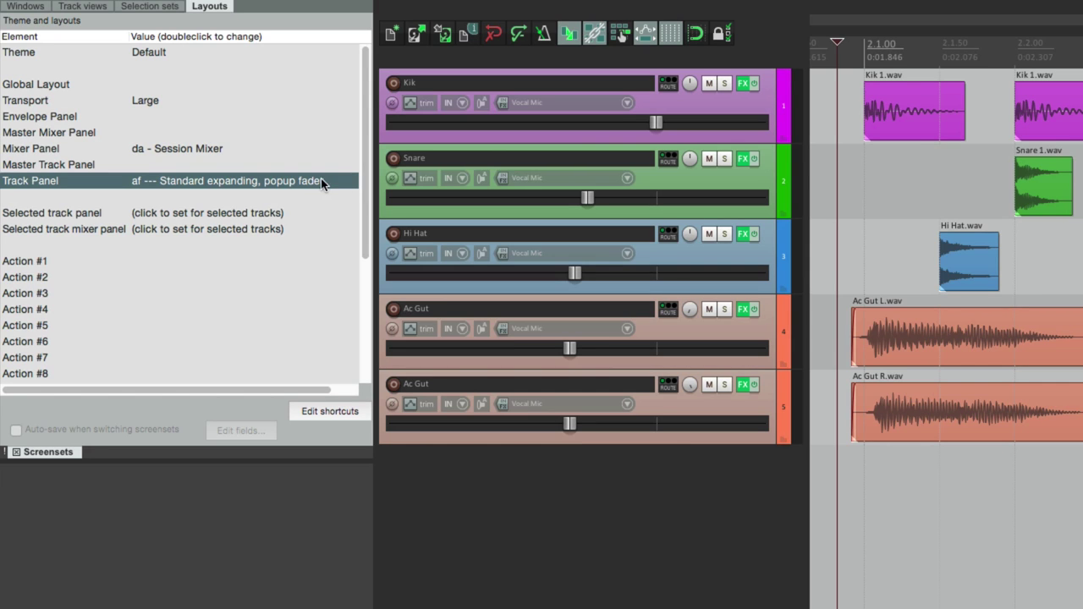
double_click(280, 181)
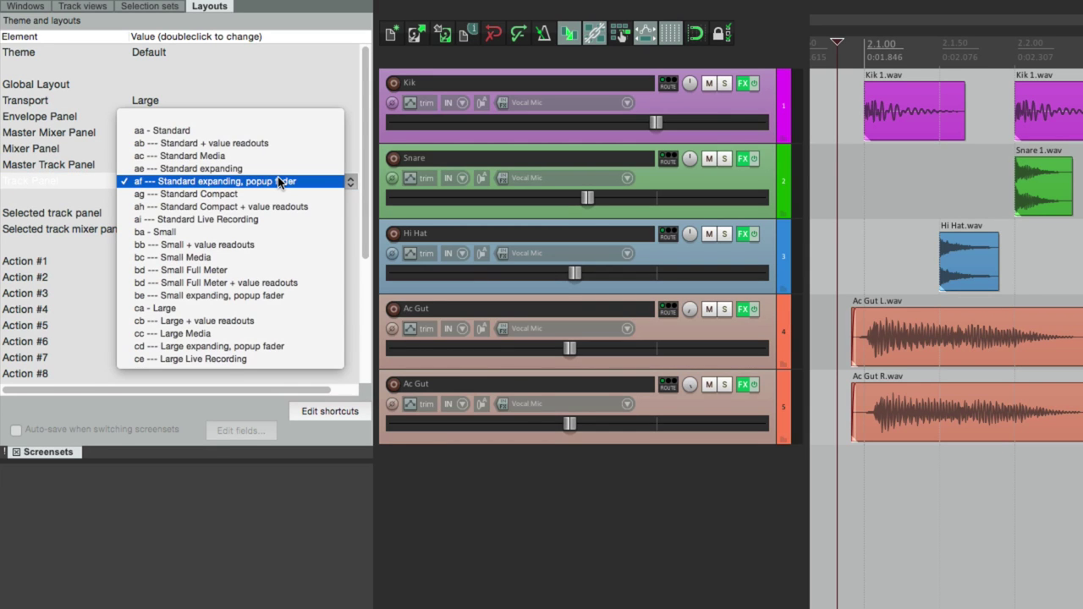
Apply the Small Full Meter track layout and start playback to watch the meters.
click(280, 271)
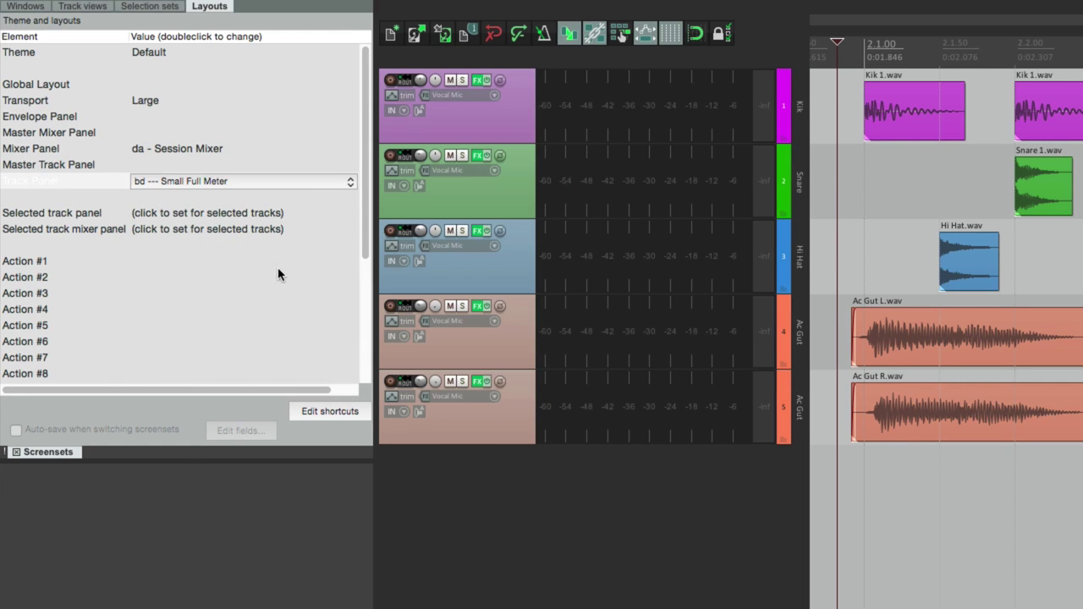
click(844, 445)
key(space)
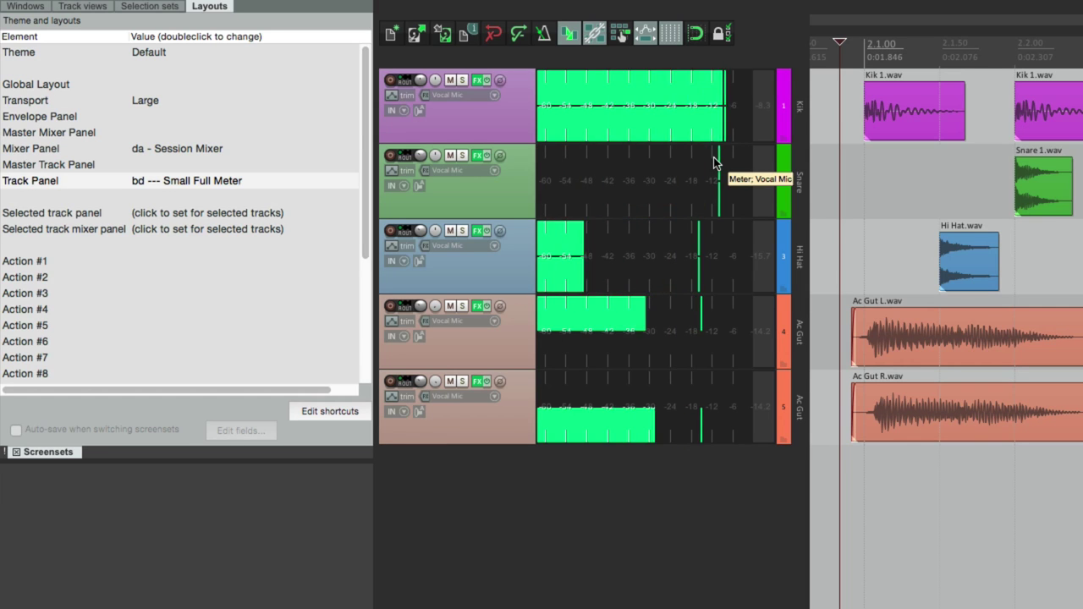
Switch the Track Panel layout to ca - Large and show the Mixer window.
double_click(200, 181)
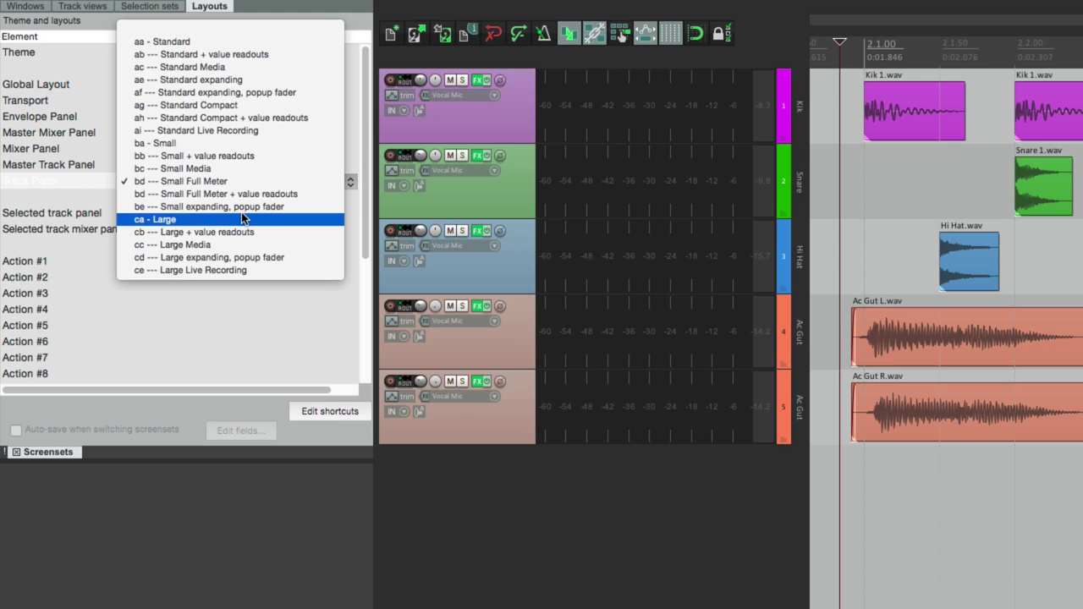
click(243, 219)
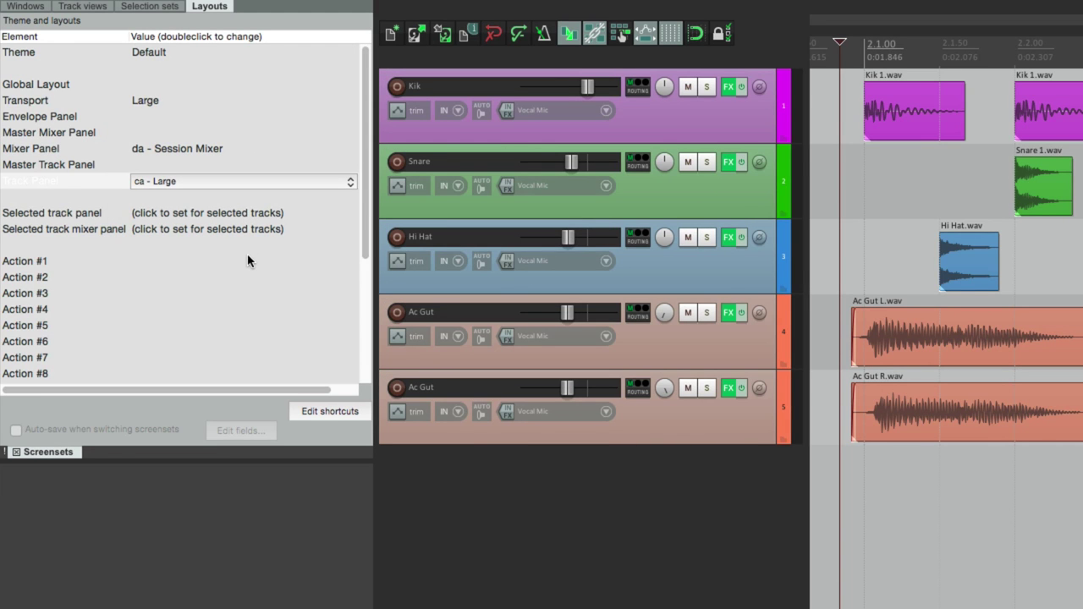
click(193, 10)
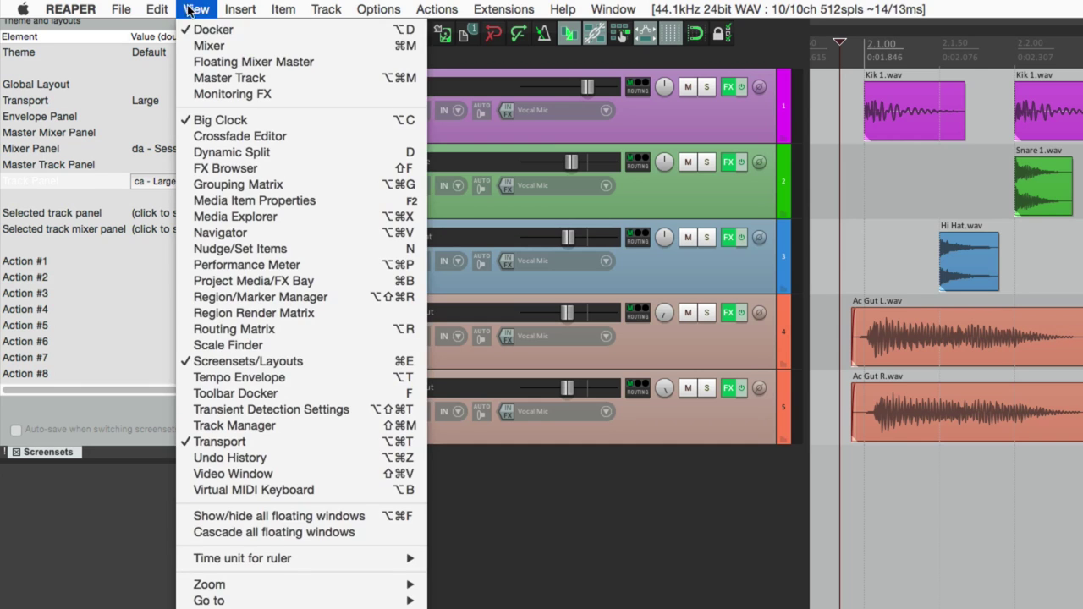
click(189, 39)
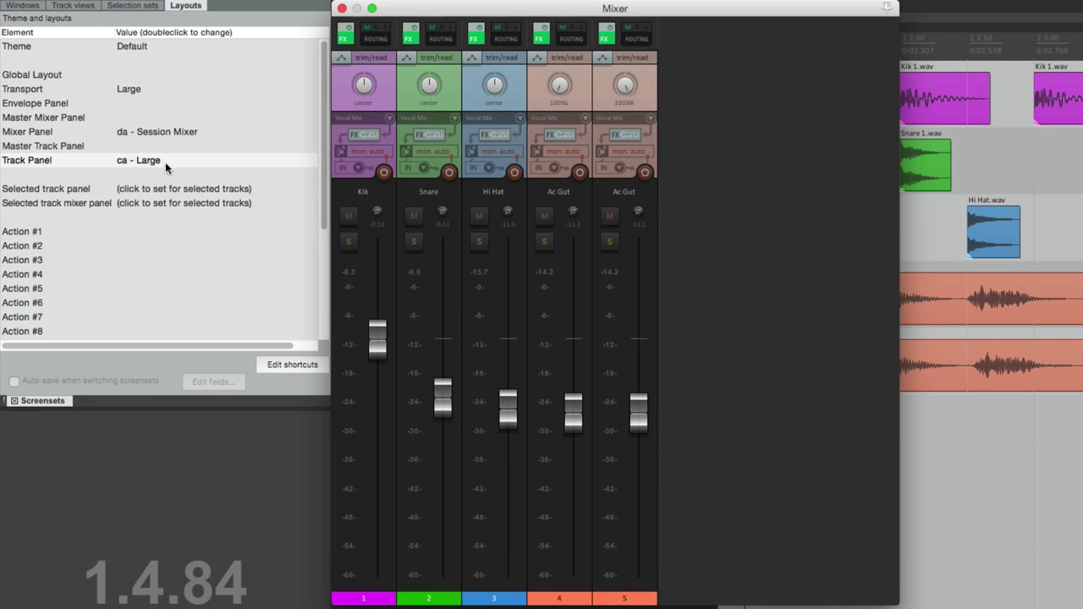
Try the Standard and Standard Sidebar mixer panel layouts.
double_click(166, 131)
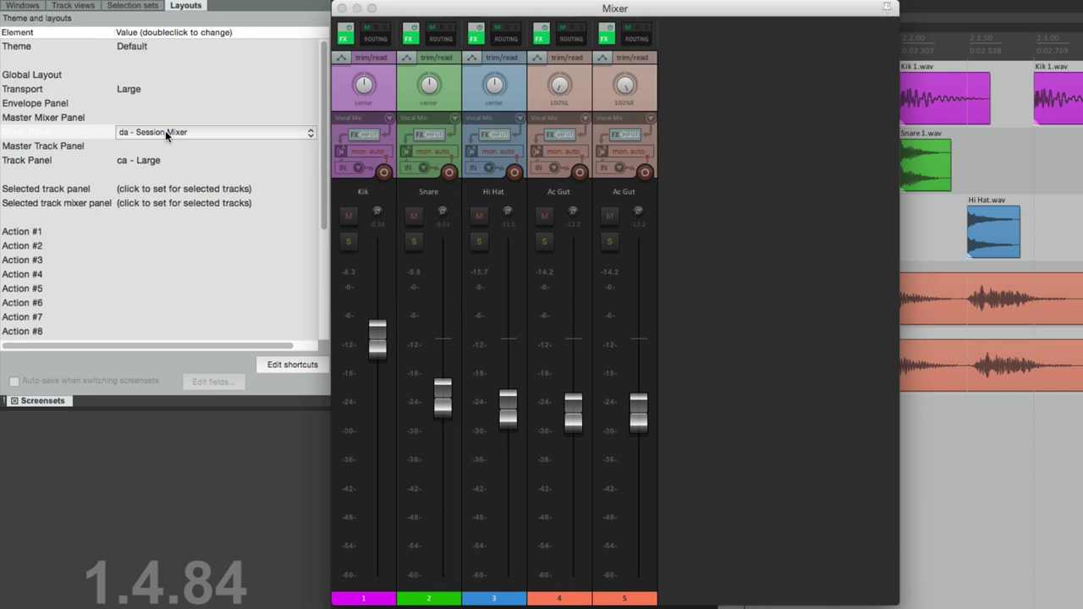
click(165, 131)
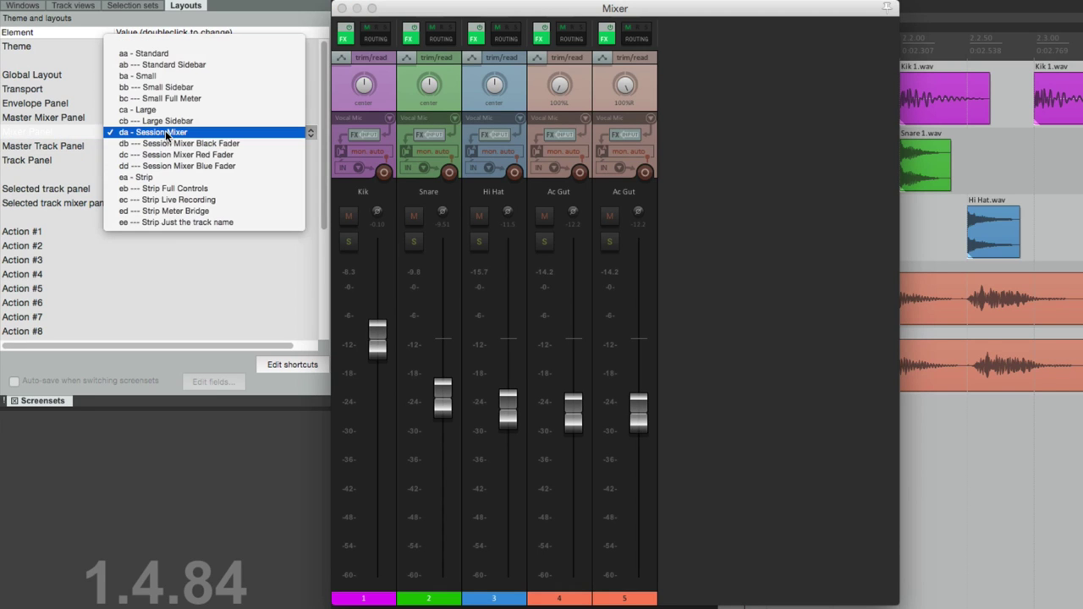
click(168, 53)
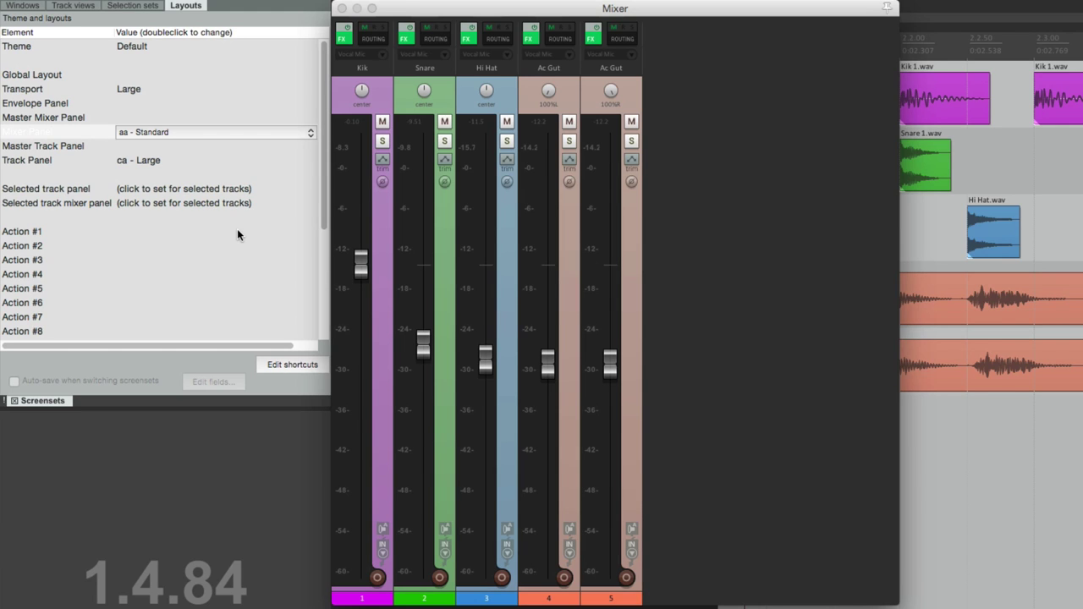
click(181, 134)
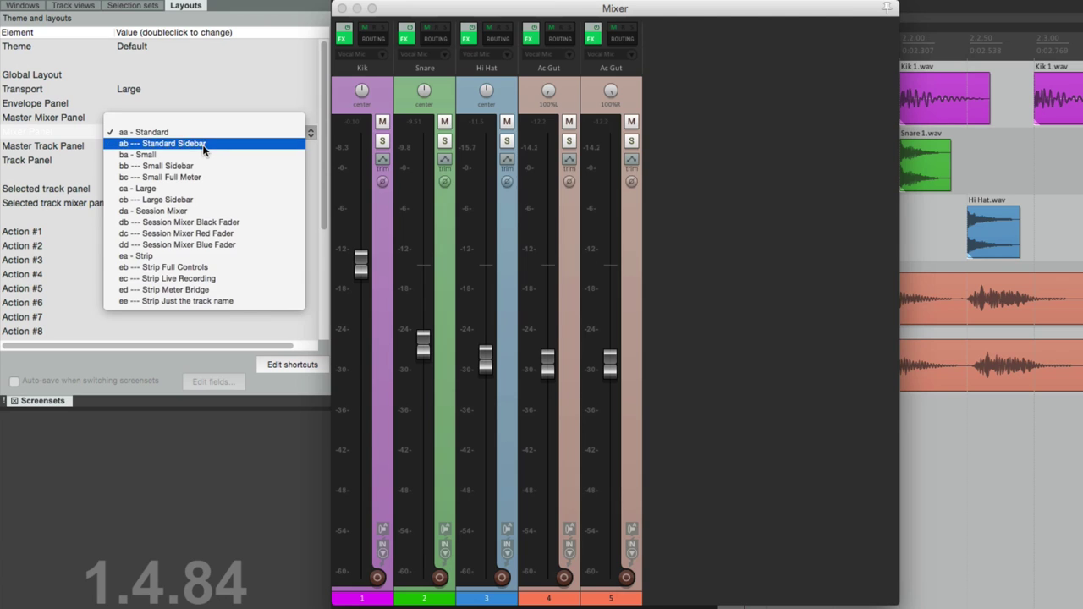
click(203, 144)
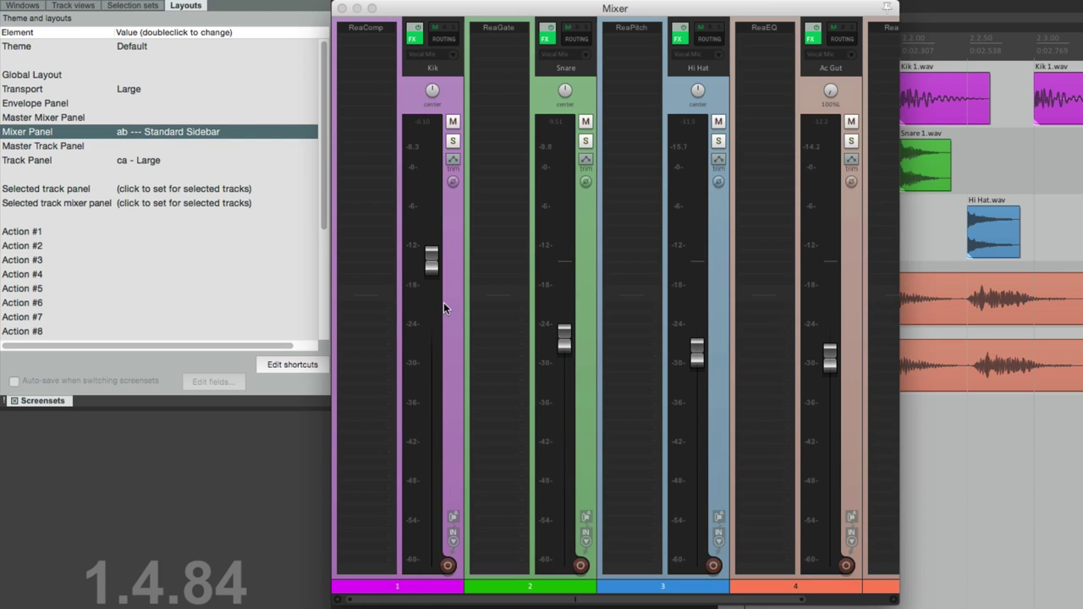
Try the Small mixer layout, then settle on bb --- Small Sidebar.
double_click(193, 131)
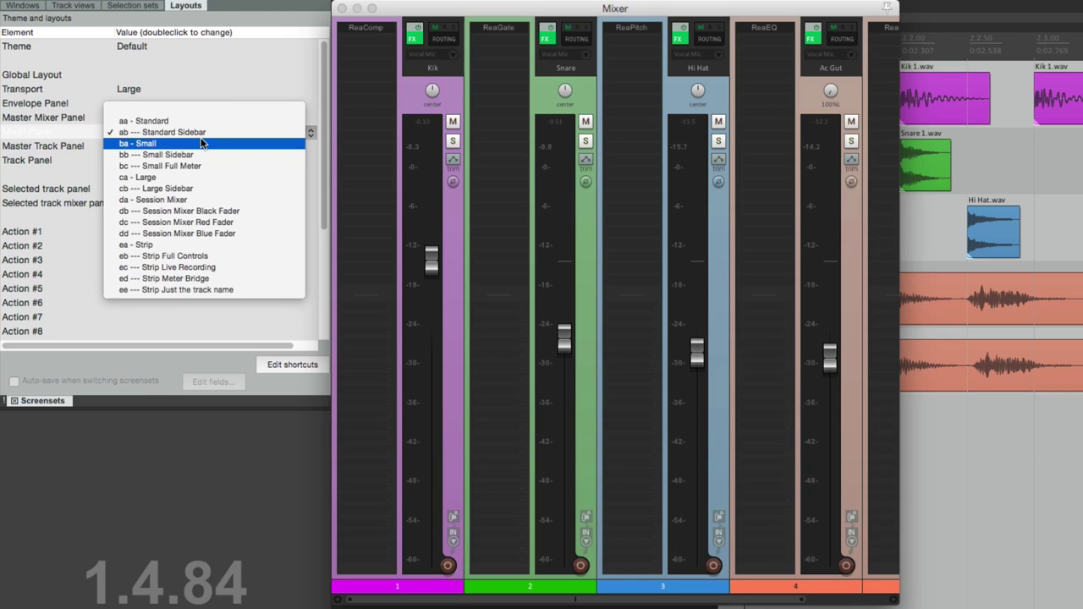
click(201, 143)
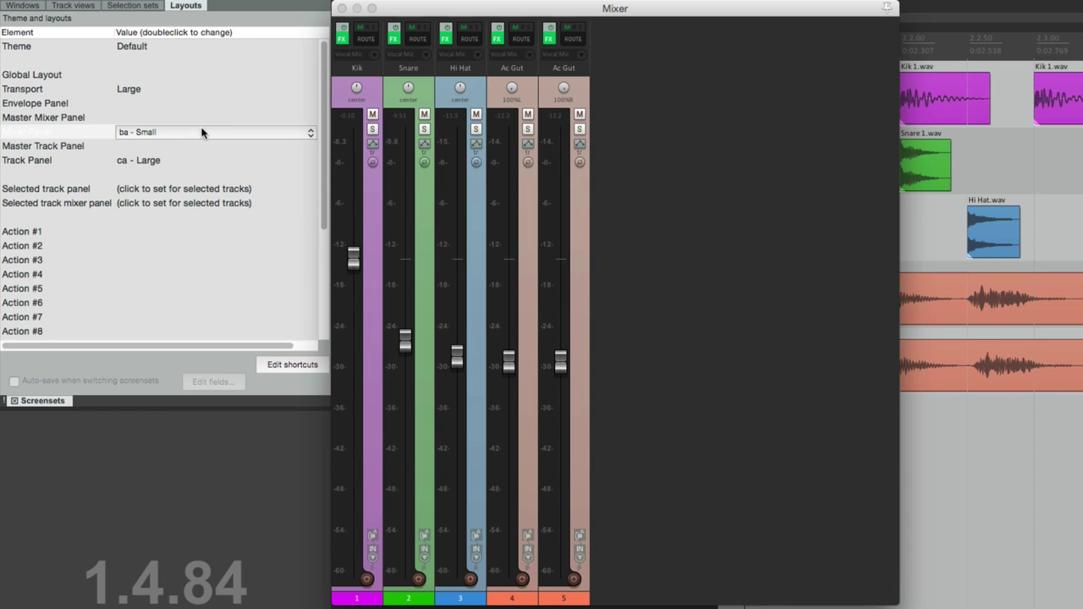
click(203, 135)
click(222, 145)
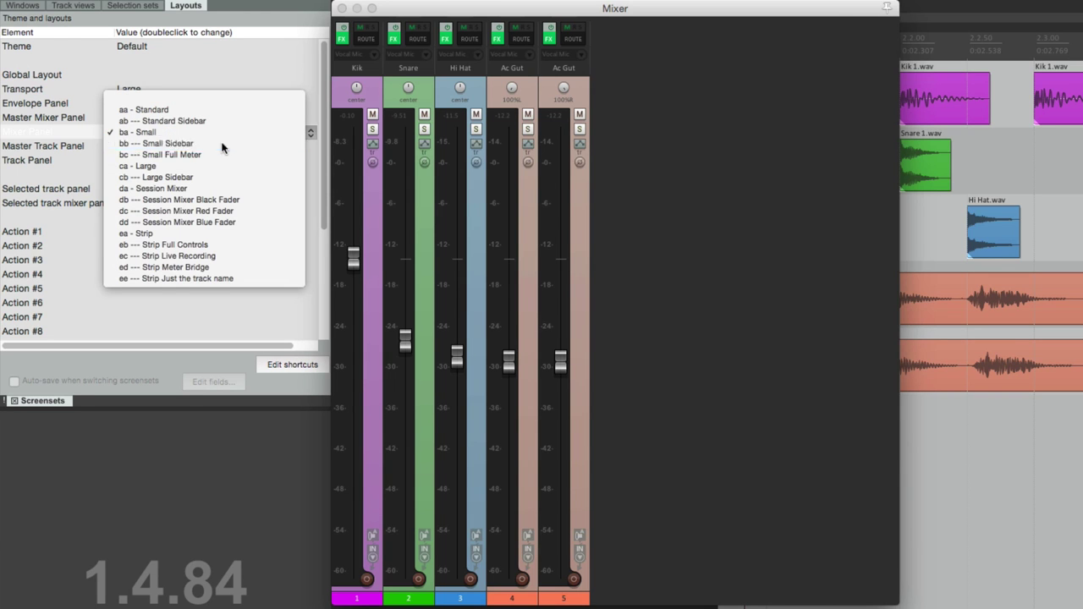
Apply the Small Full Meter mixer layout and play briefly to watch the meters.
click(213, 138)
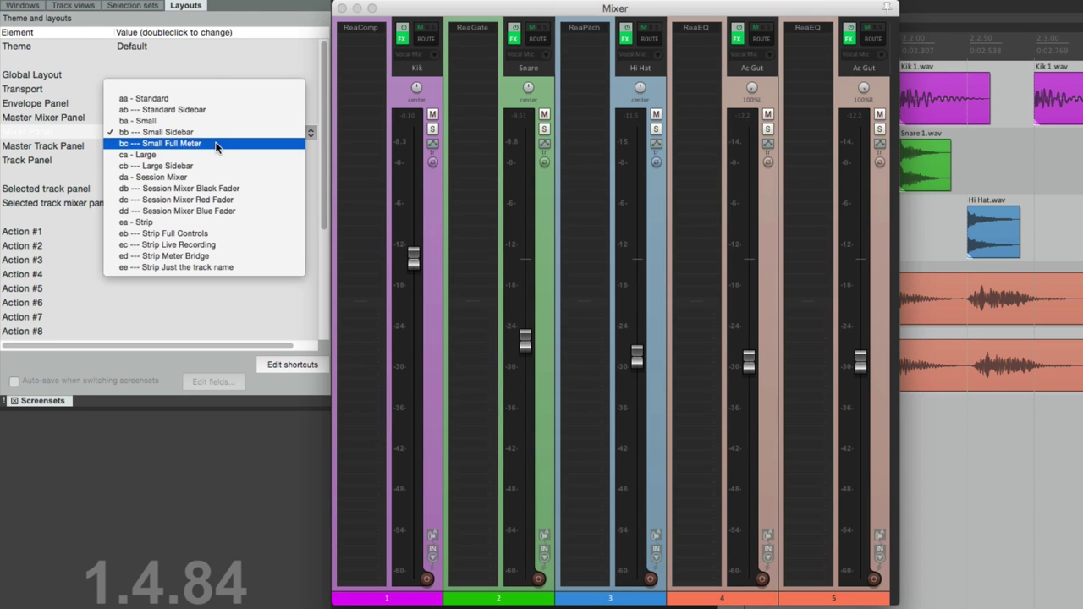
click(215, 144)
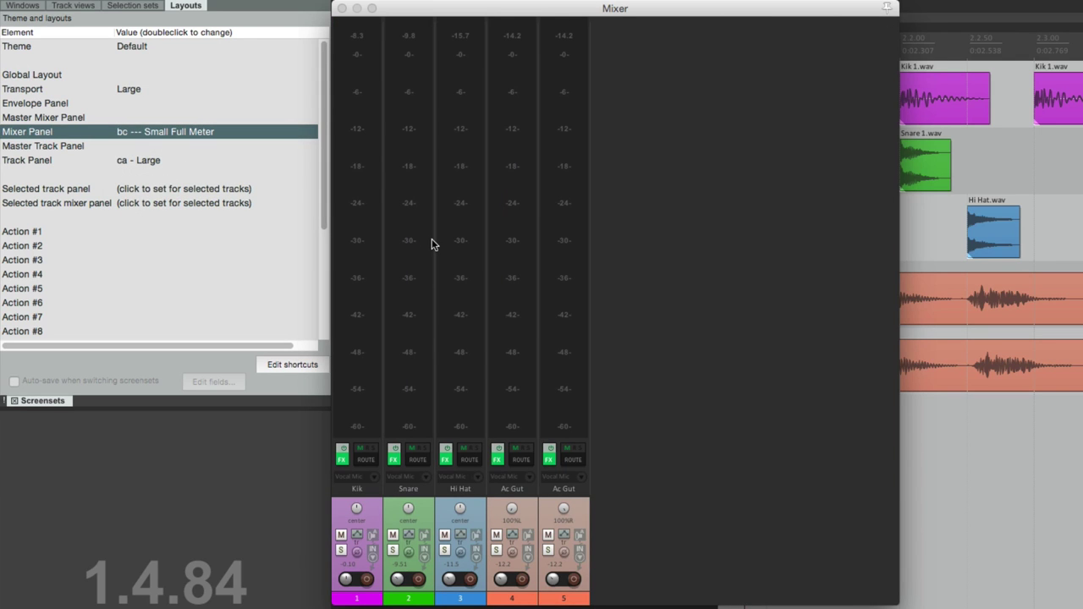
click(432, 239)
key(space)
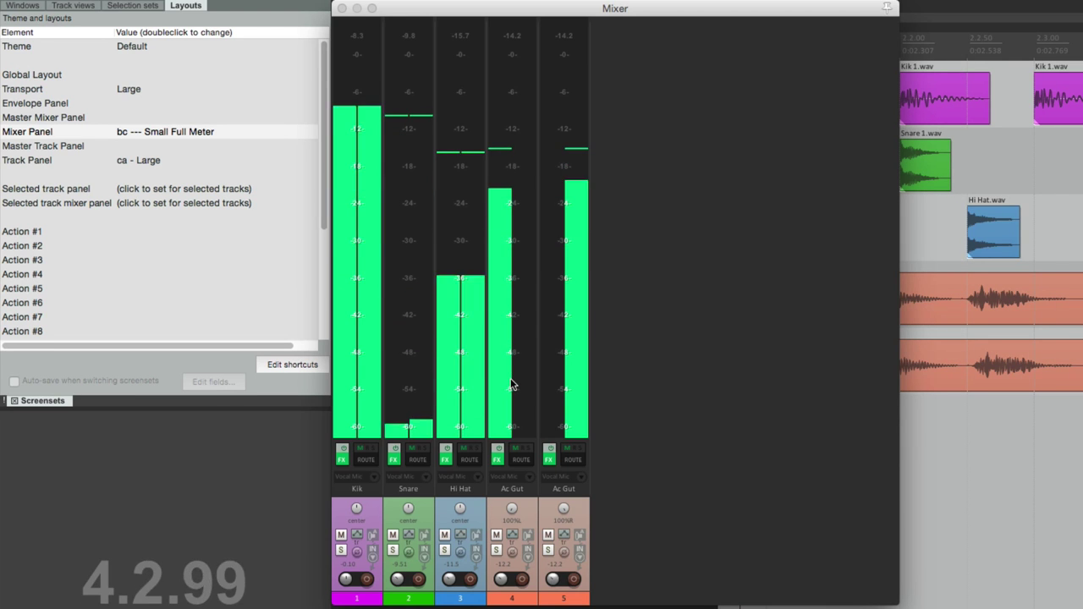
key(space)
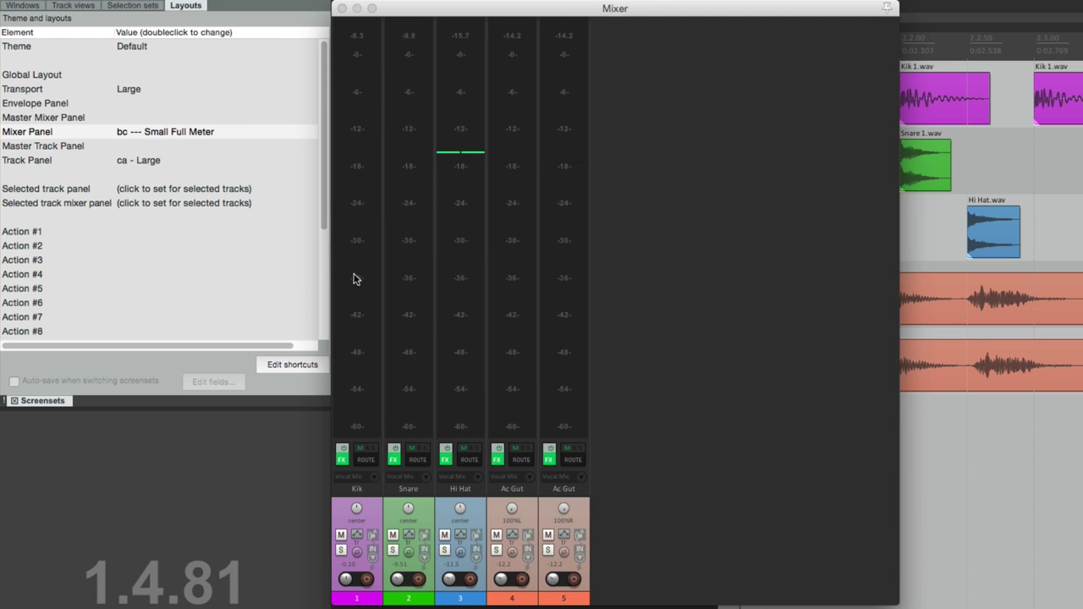
Try the Large and Large Sidebar mixer layouts, then choose da - Session Mixer.
double_click(182, 127)
click(203, 149)
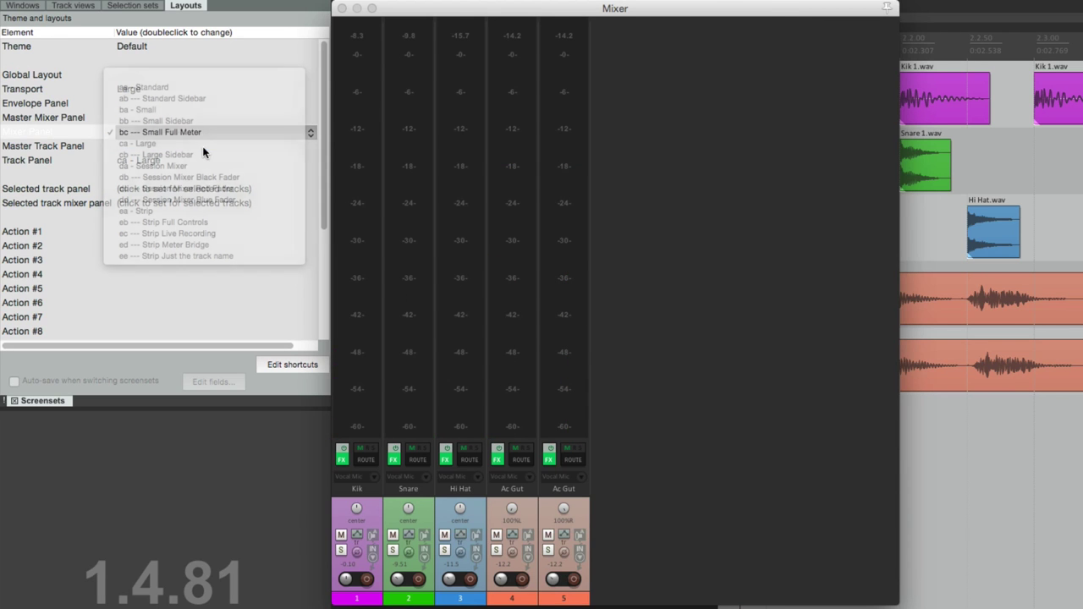
double_click(186, 135)
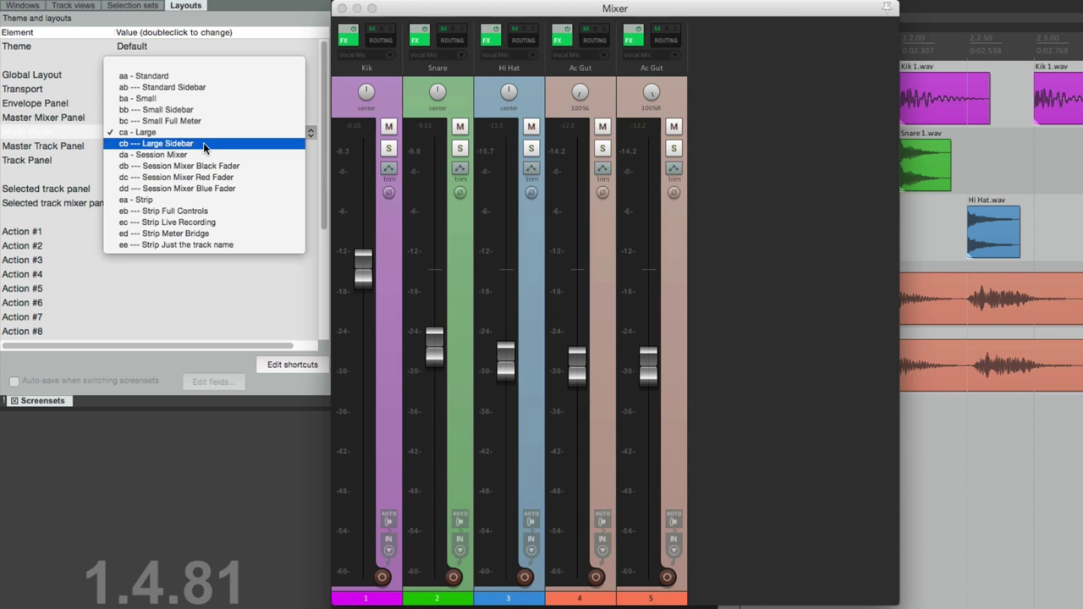
click(203, 144)
click(204, 131)
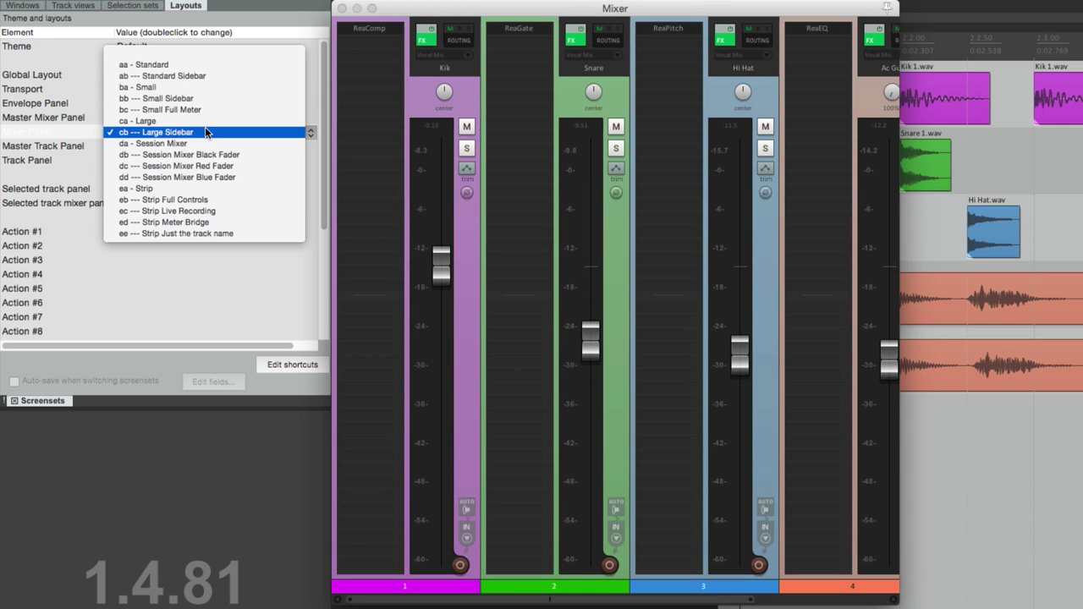
click(217, 143)
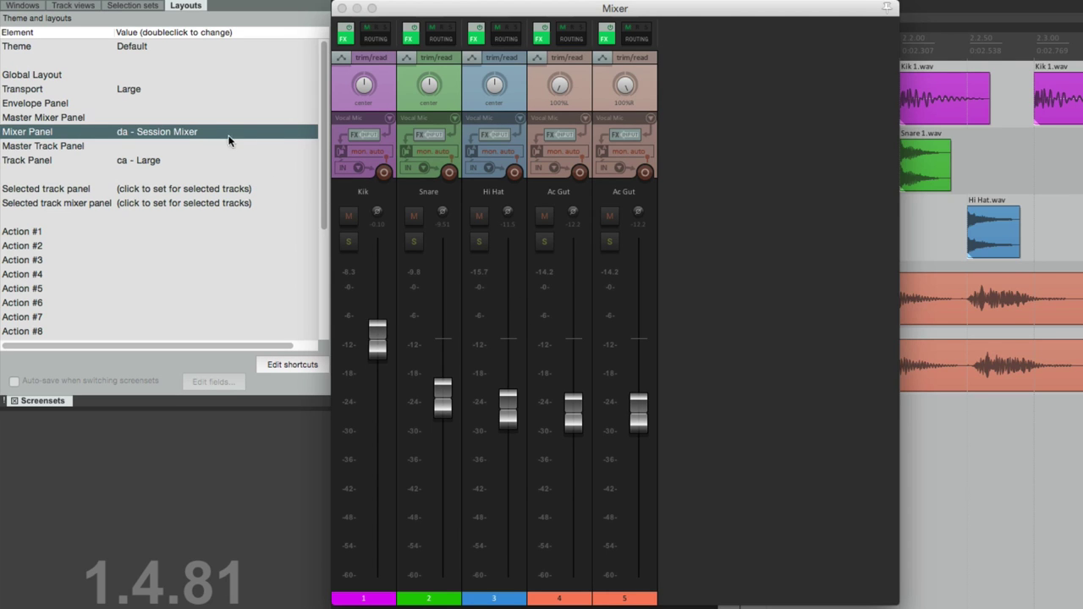
Cycle through the Black, Red and Blue Fader session layouts, then choose ea - Strip.
click(200, 133)
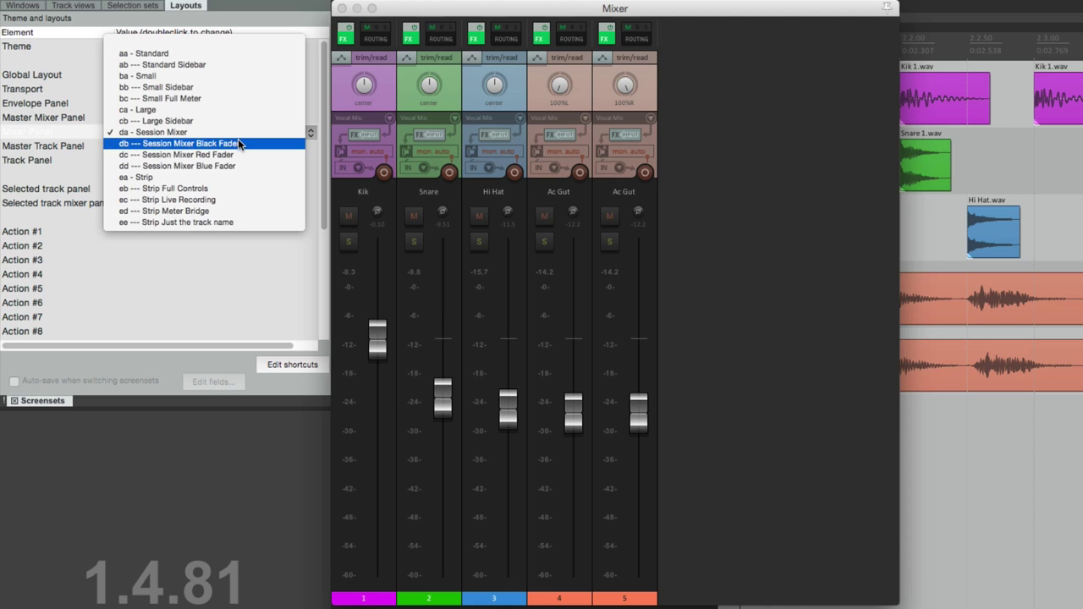
click(238, 143)
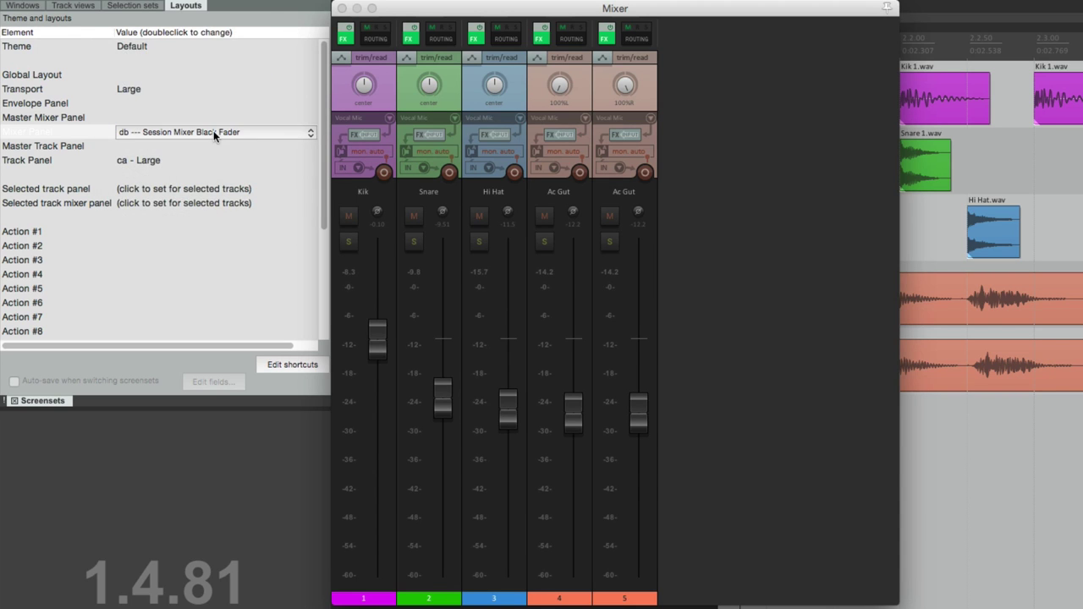
click(213, 132)
click(230, 143)
click(226, 133)
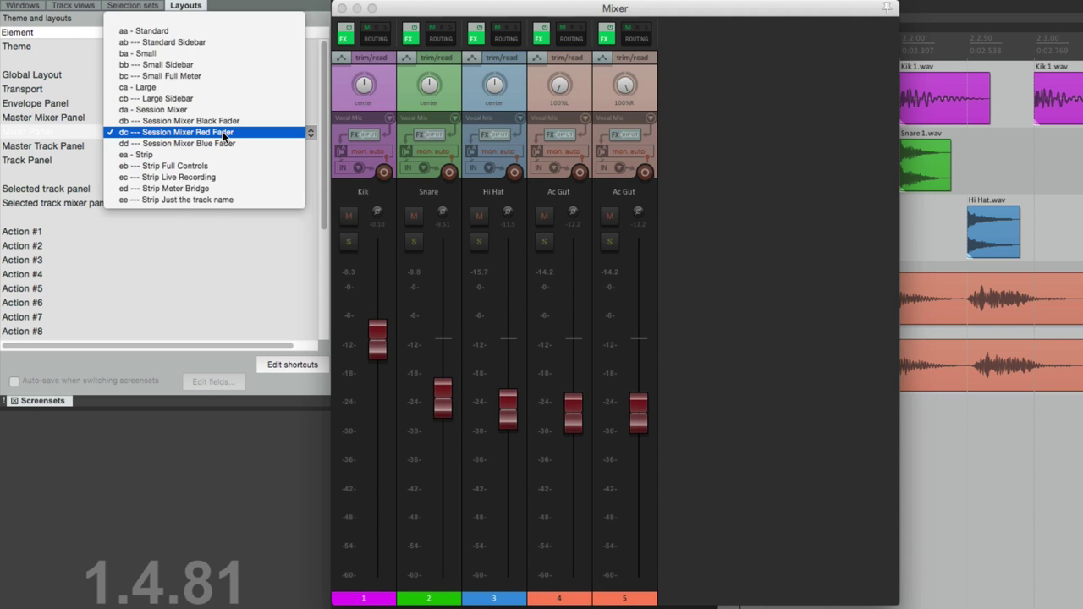
click(237, 143)
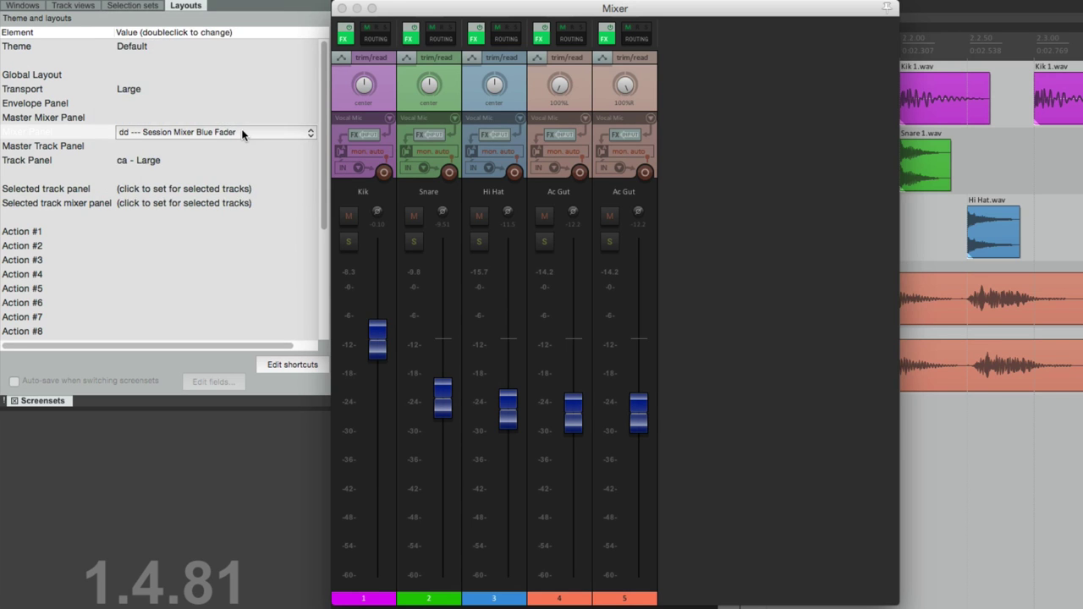
click(244, 134)
click(256, 146)
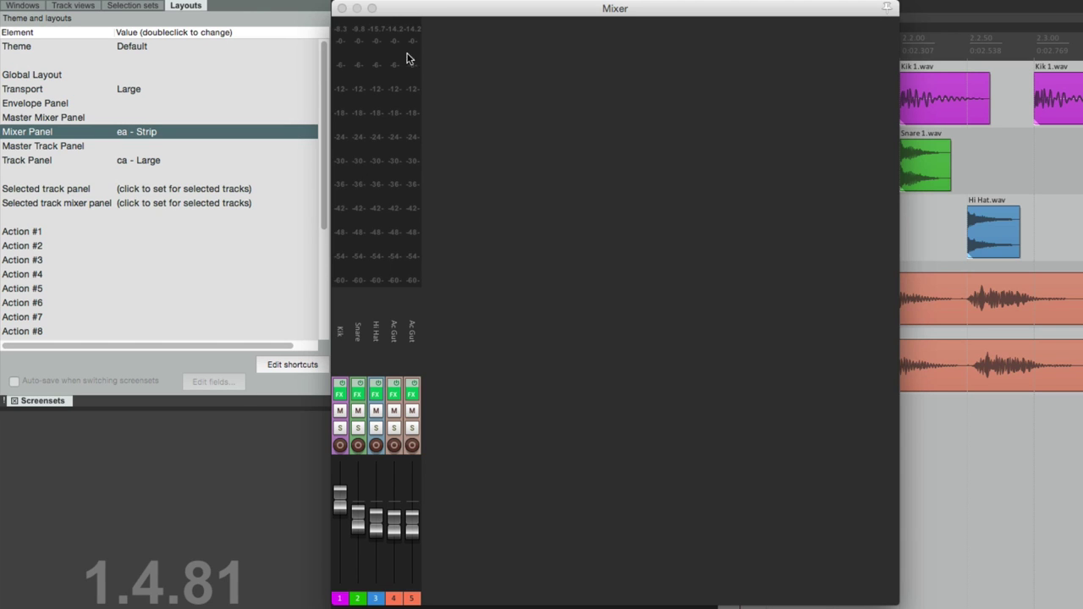
Play the project and try the Strip Full Controls and Live Recording mixer layouts.
key(space)
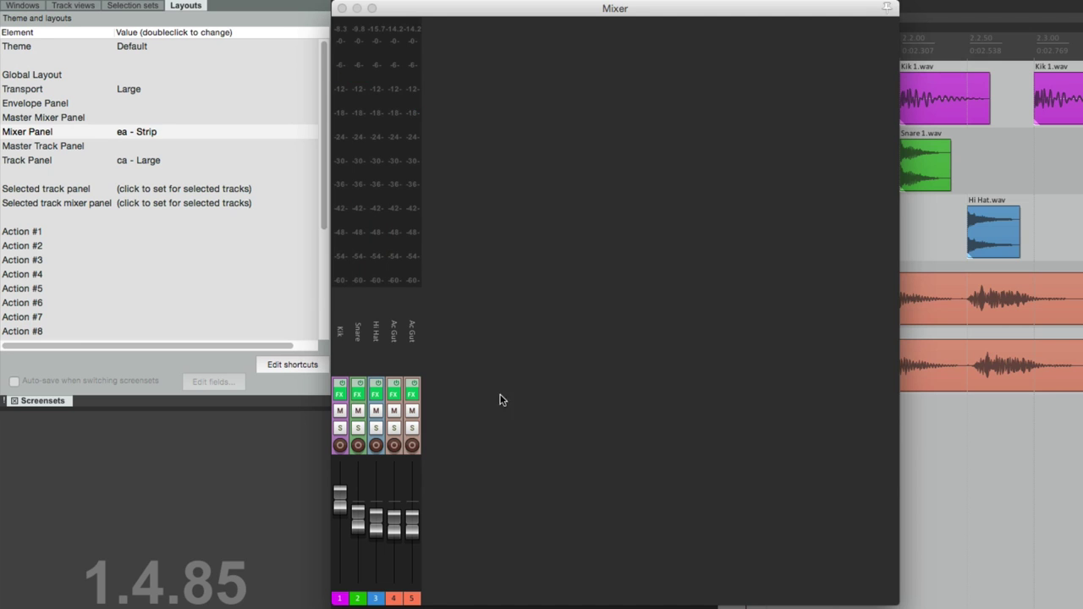
double_click(150, 133)
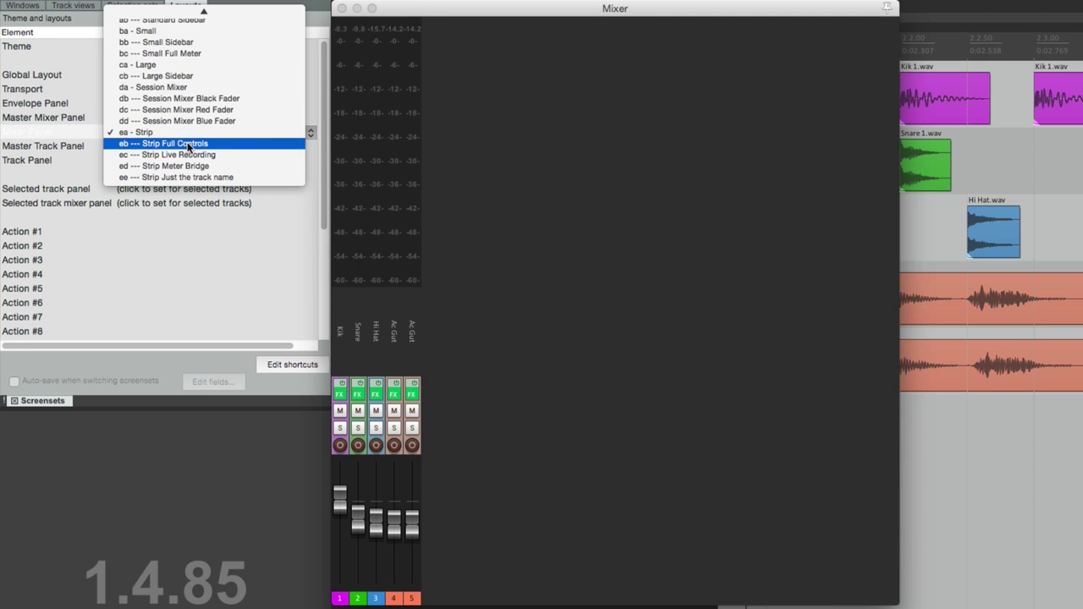
click(190, 145)
click(203, 134)
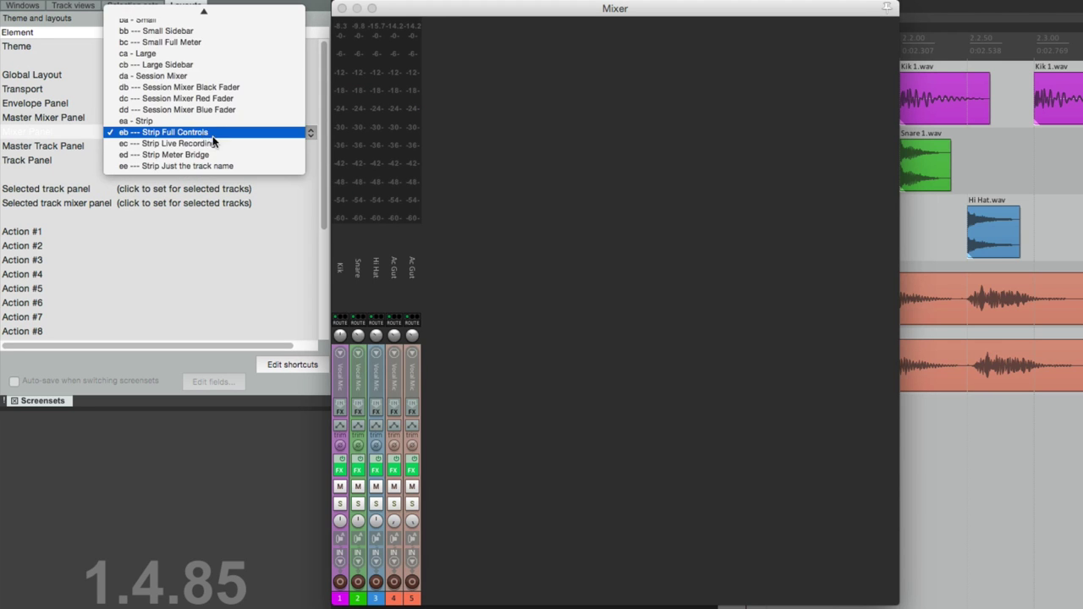
click(212, 143)
Try the Meter Bridge layout during playback, then choose Strip Just the track name.
click(224, 133)
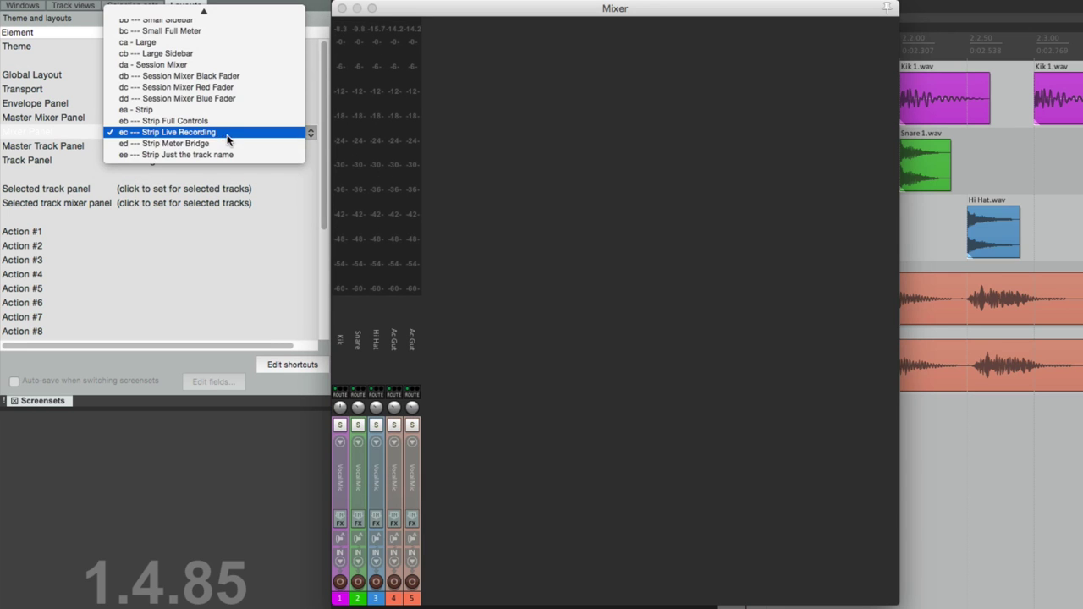
click(236, 143)
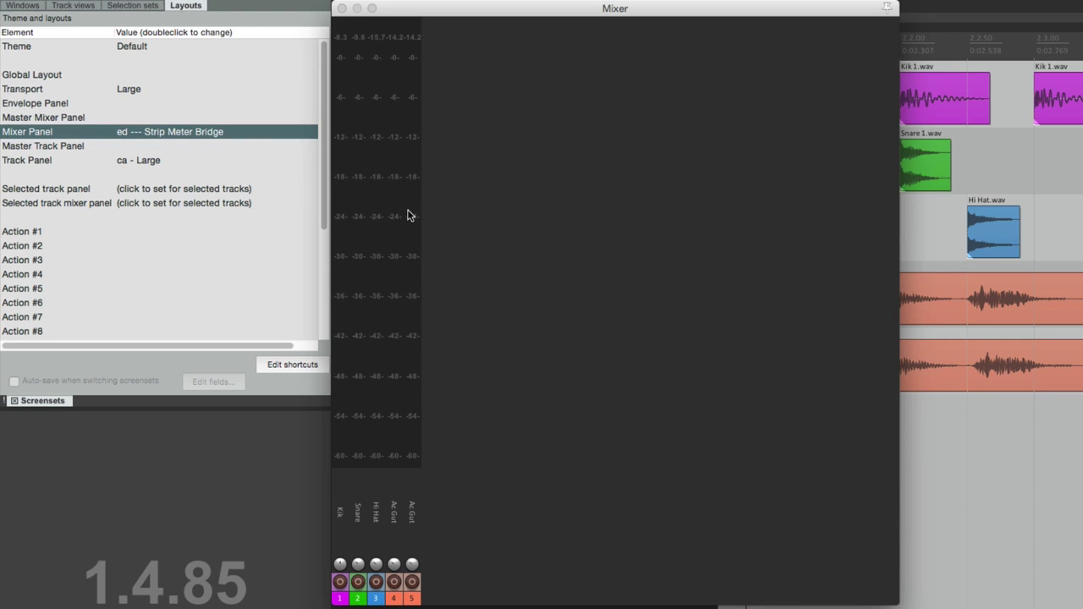
key(space)
key(space)
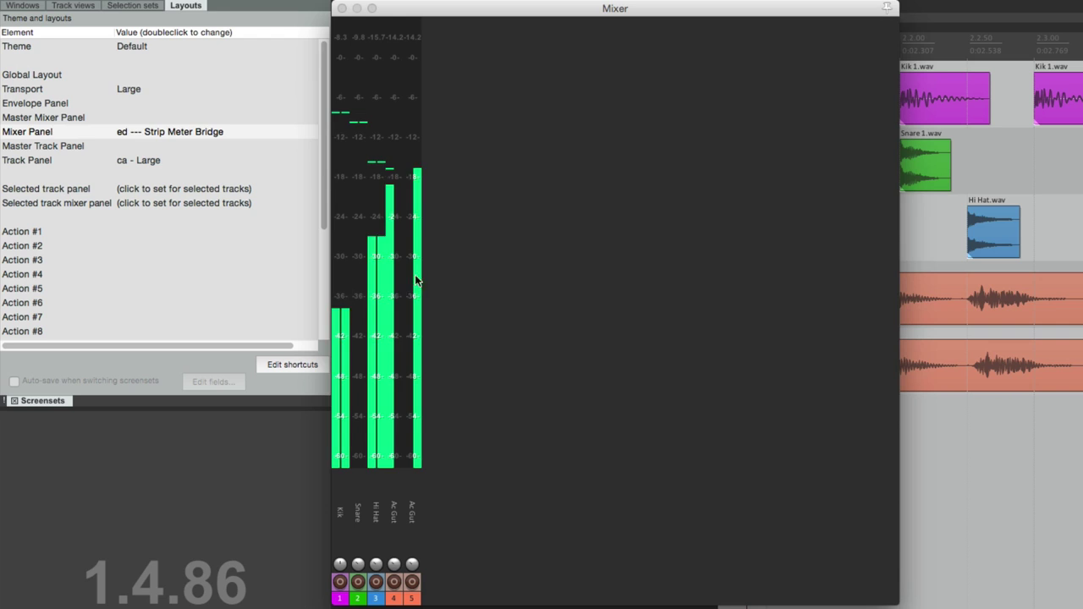
click(164, 129)
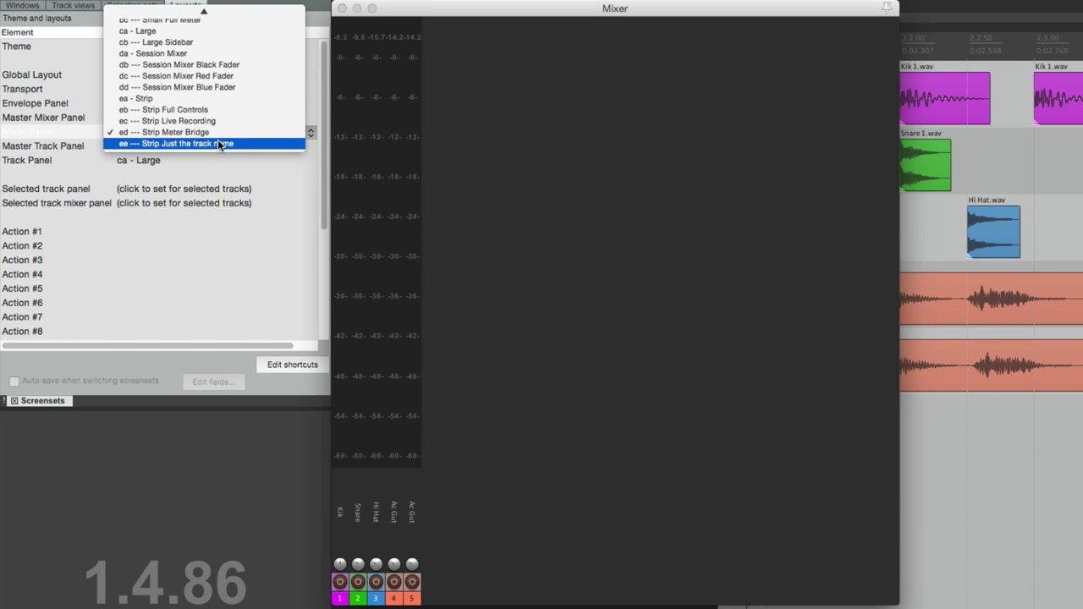
click(248, 146)
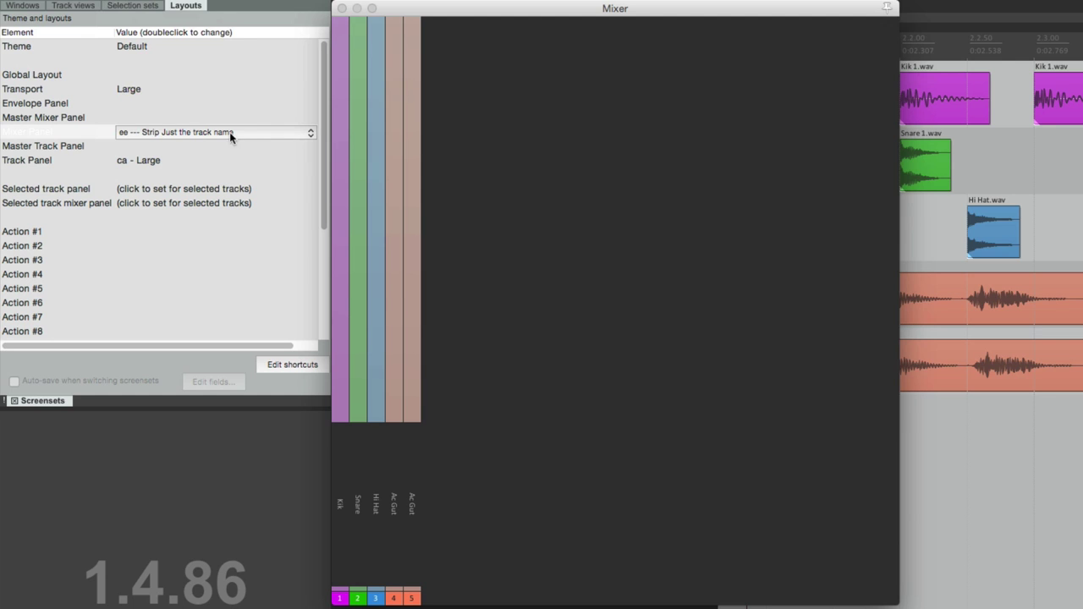
click(229, 133)
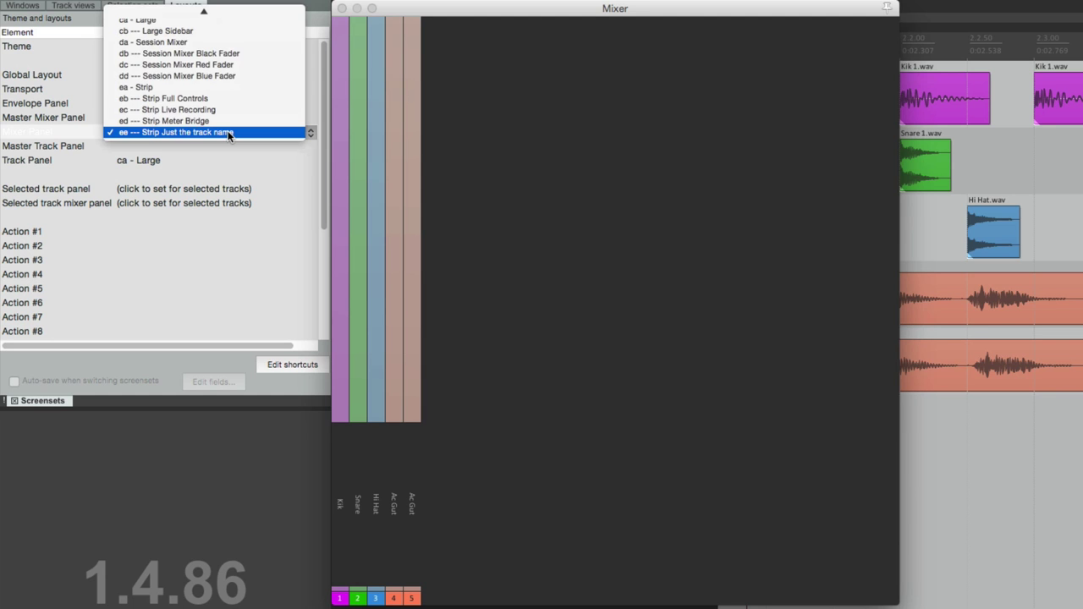
Set the Mixer Panel back to da - Session Mixer and test lowering the Hi Hat strip.
click(229, 45)
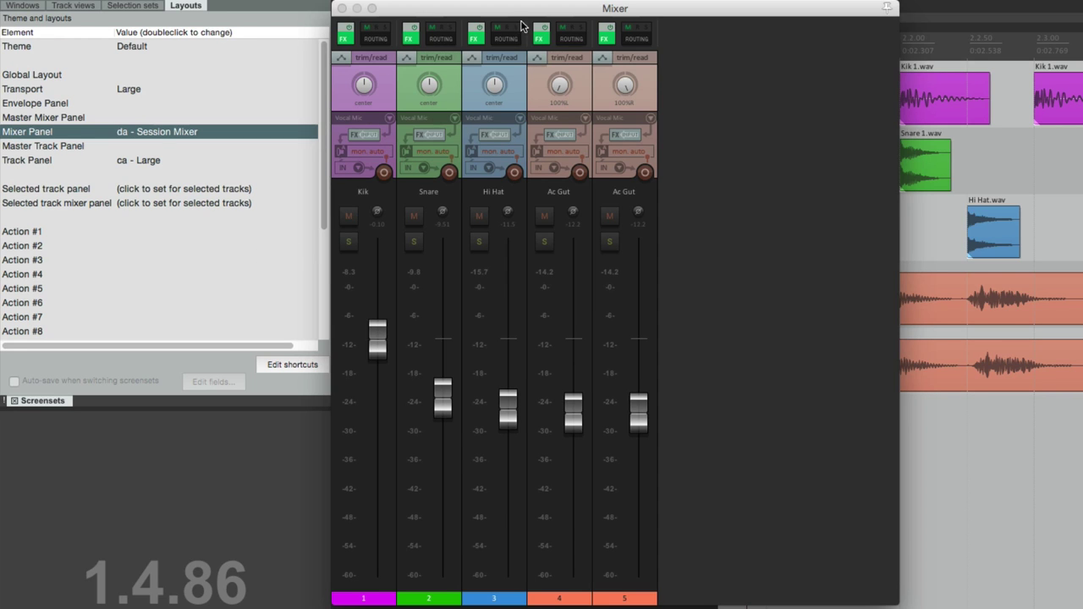
drag(501, 39, 496, 271)
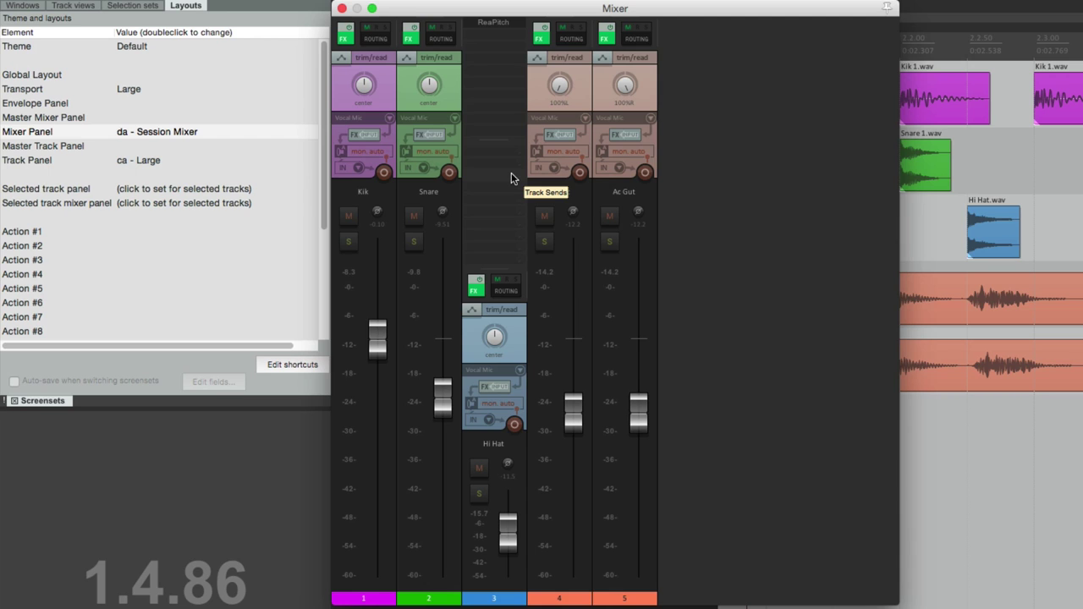
drag(501, 271, 513, 43)
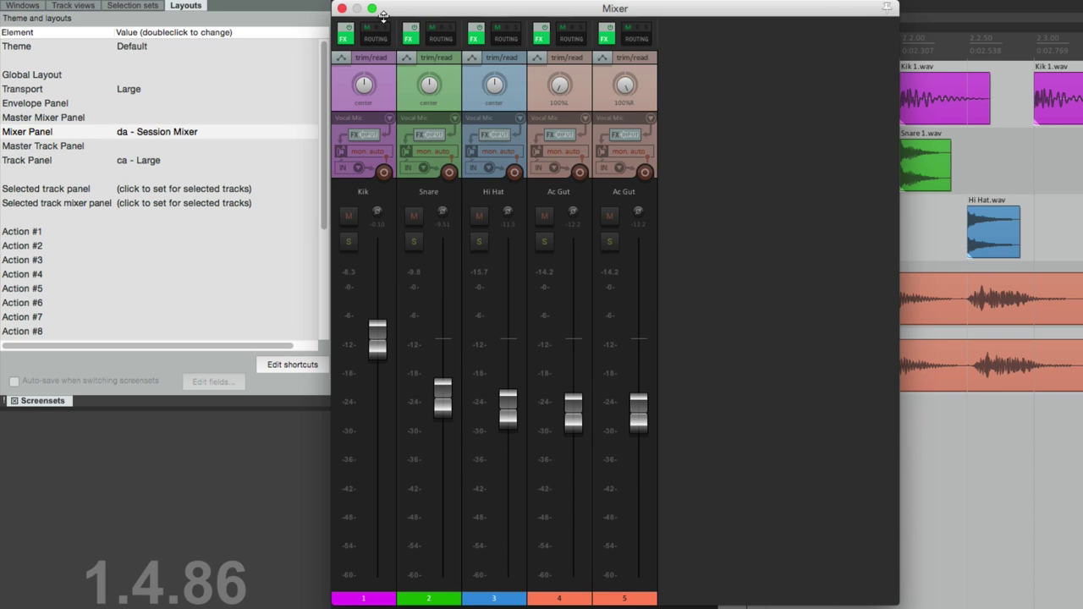
Lower the Kik, Snare and both Ac Gut strips, then drag them back to one height.
drag(378, 20, 370, 342)
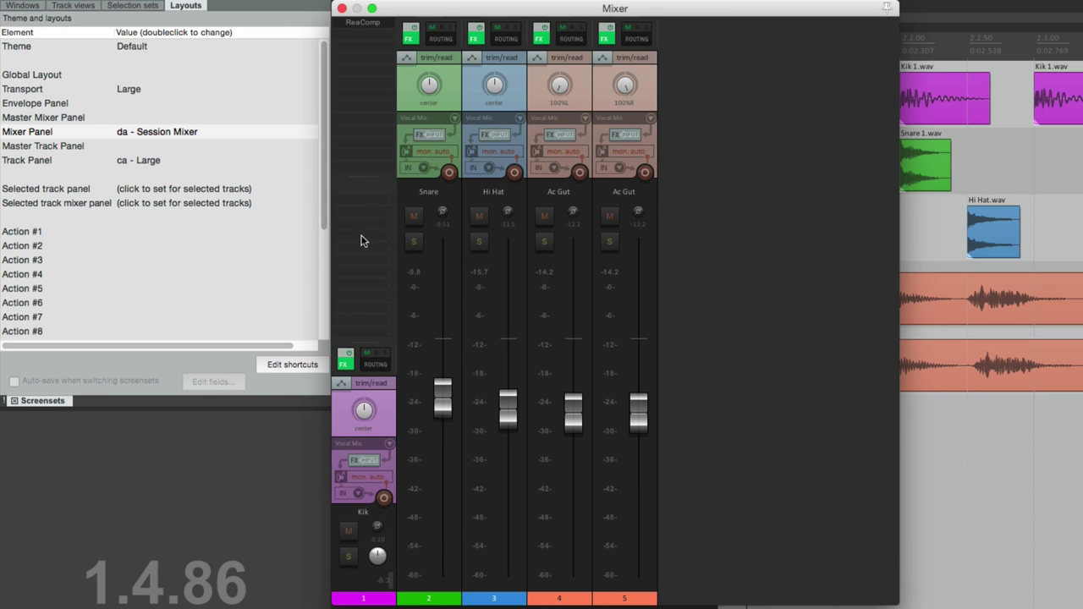
drag(441, 22, 437, 183)
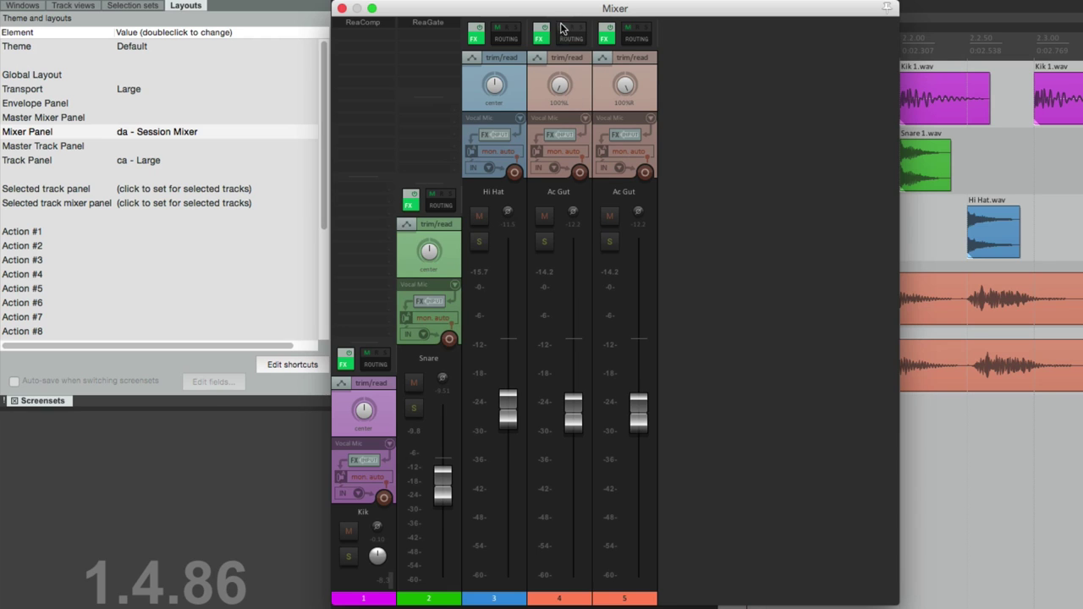
drag(562, 25, 561, 210)
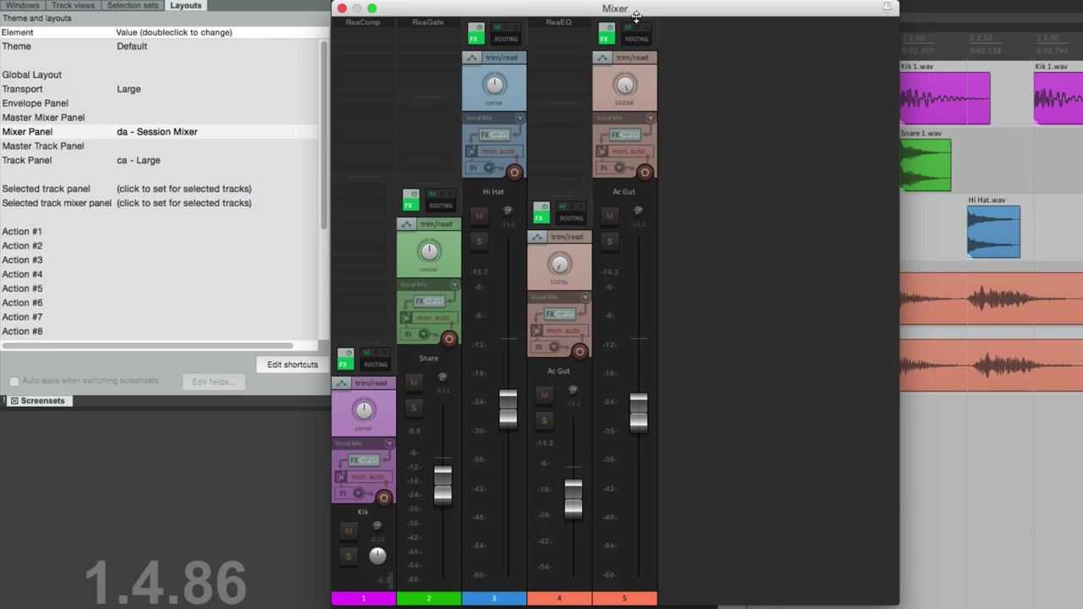
drag(637, 38, 637, 338)
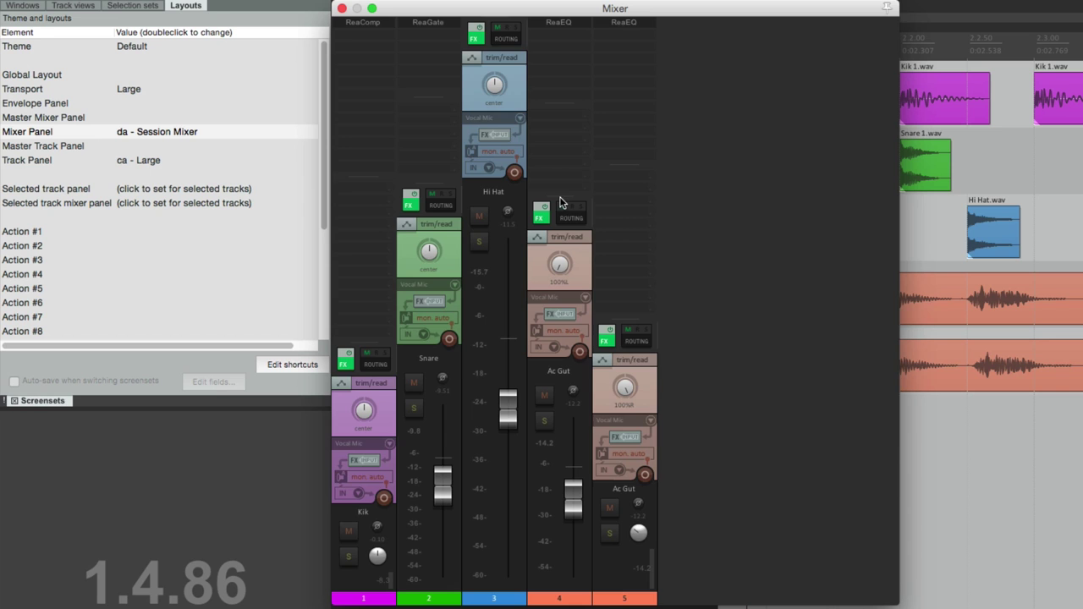
drag(562, 194, 582, 3)
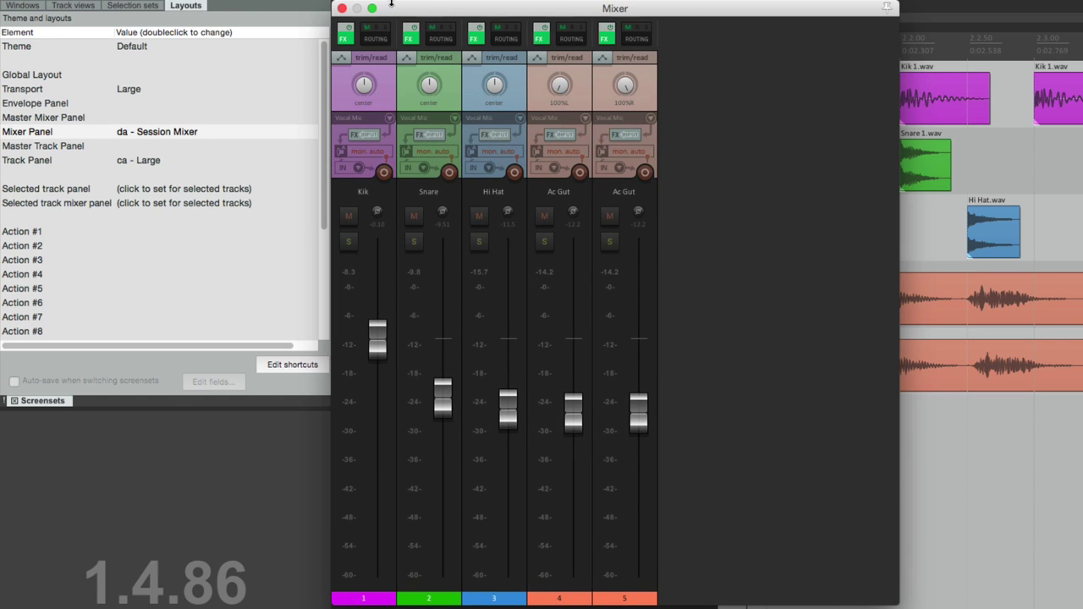
Close the Mixer window to reveal the five coloured tracks in the arrange view.
click(342, 7)
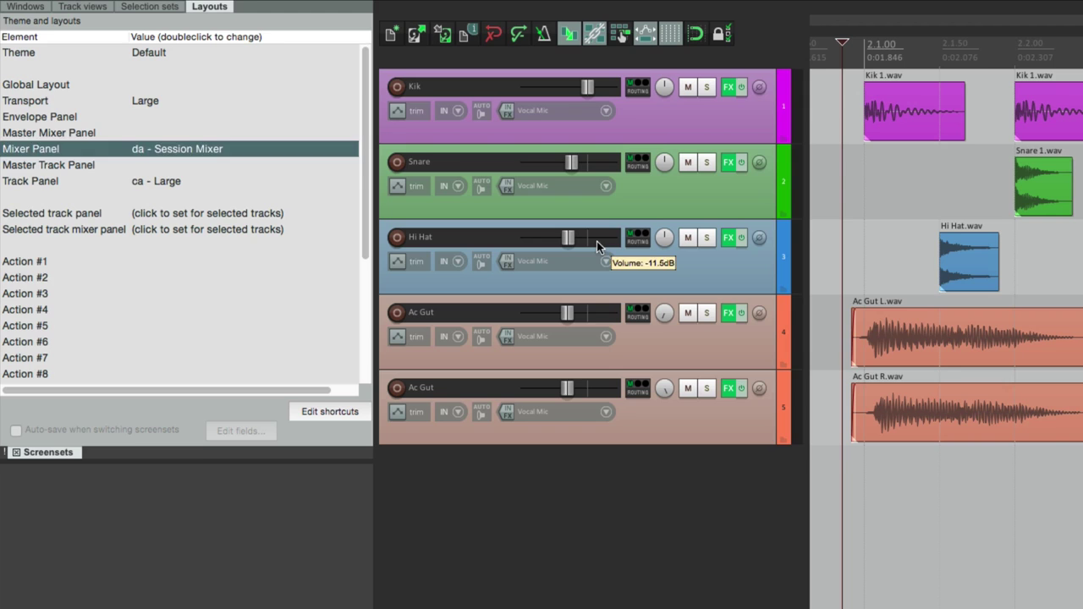
Give Kik, Snare and Hi Hat the Small Full Meter panel layout, then play briefly to view meters.
click(663, 132)
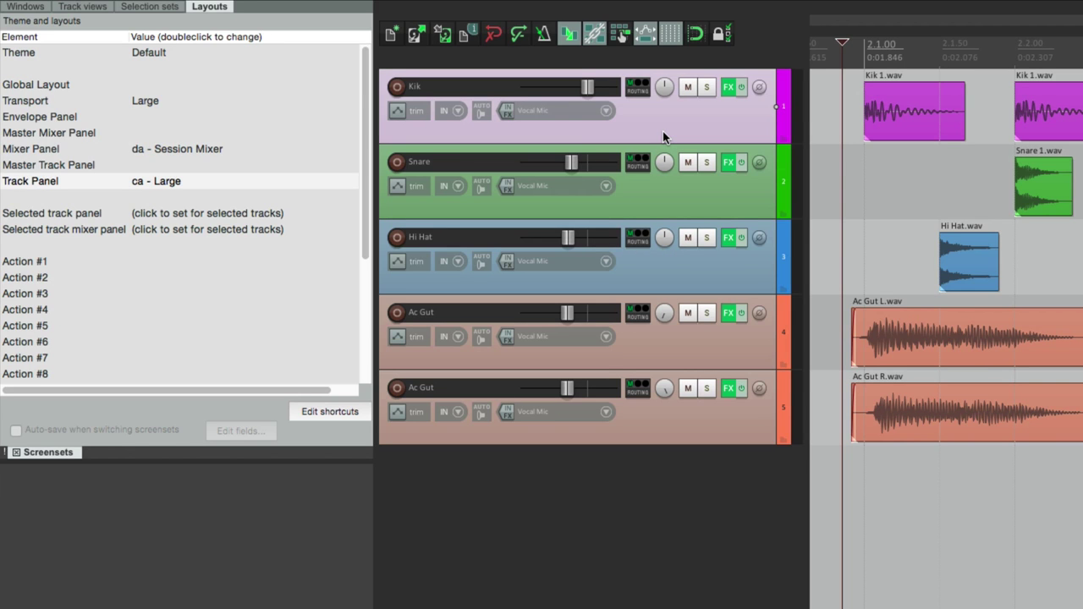
shift+click(655, 256)
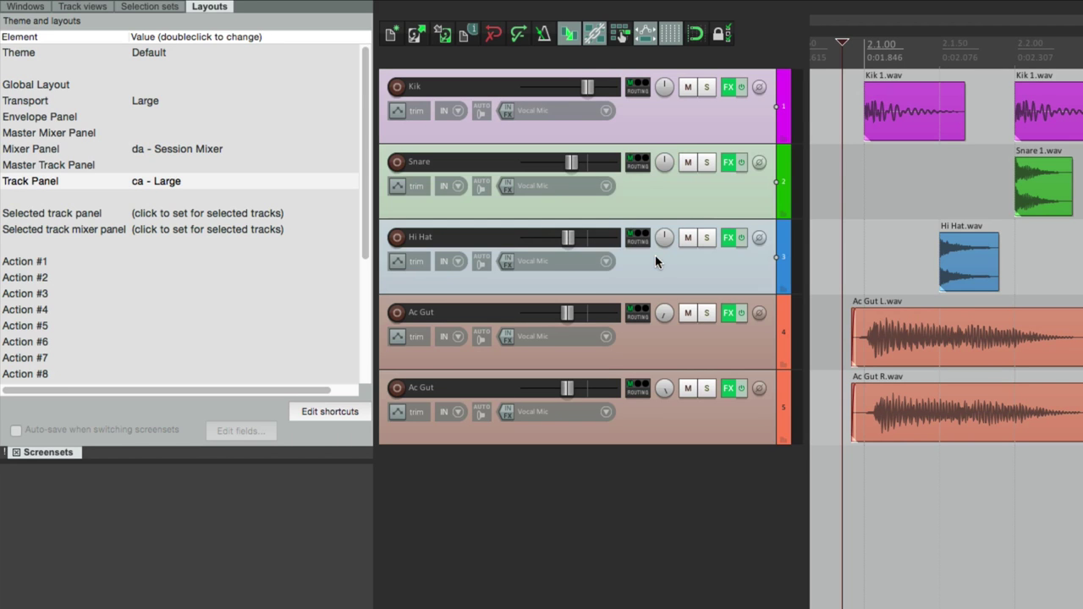
double_click(197, 213)
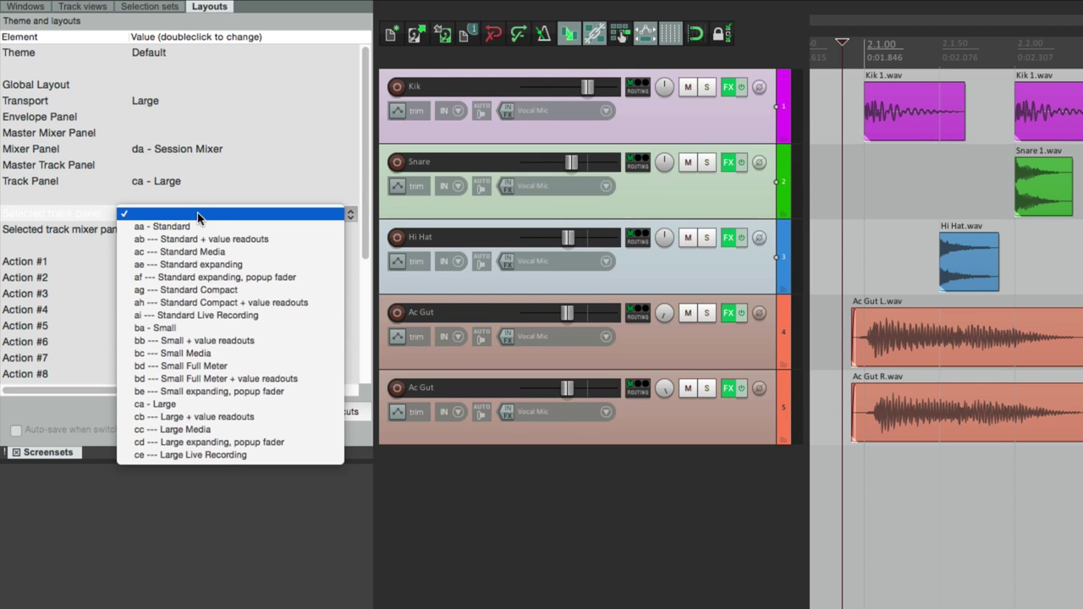
click(285, 365)
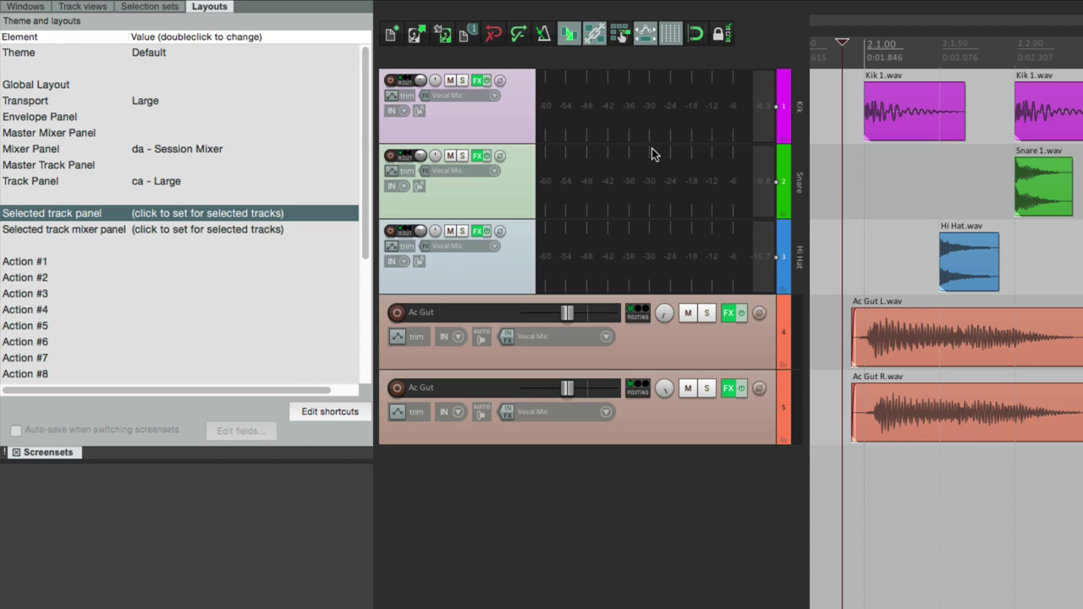
click(833, 485)
key(space)
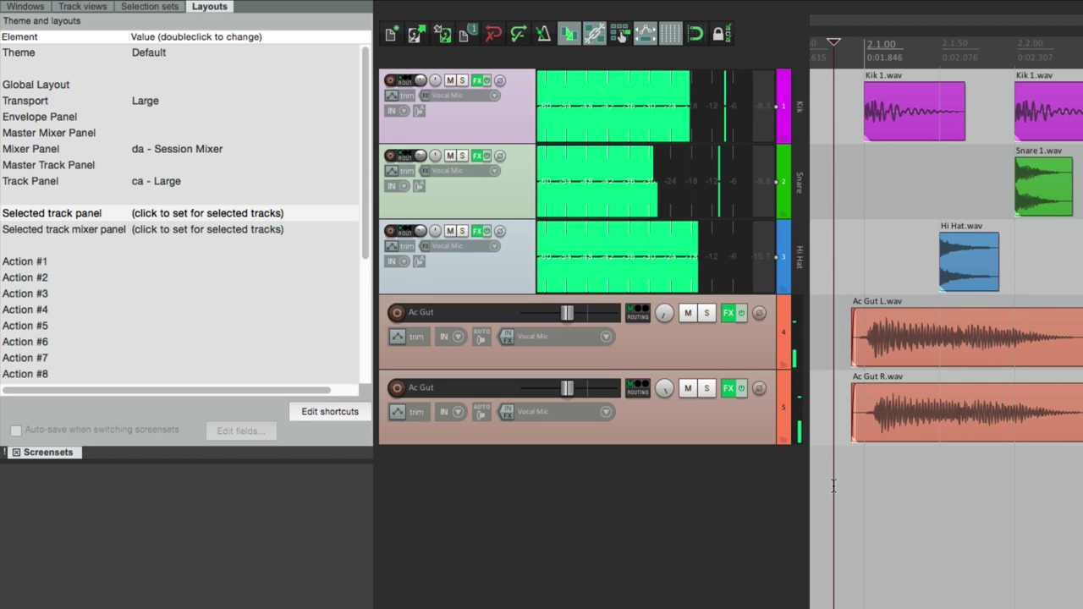
key(space)
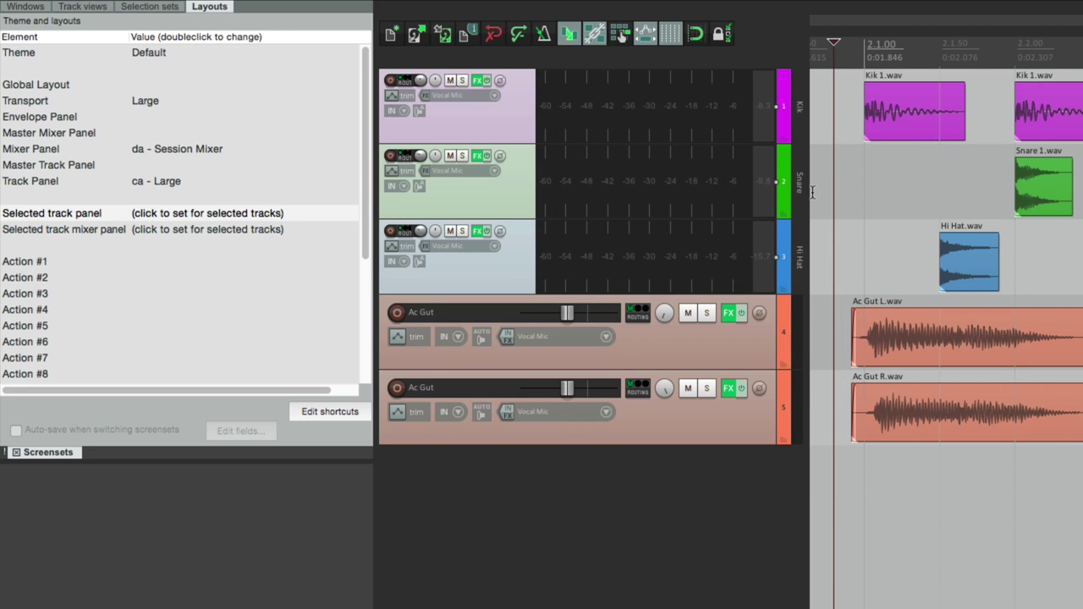
Set the first Ac Gut track's panel to the small expanding, popup fader layout.
click(679, 340)
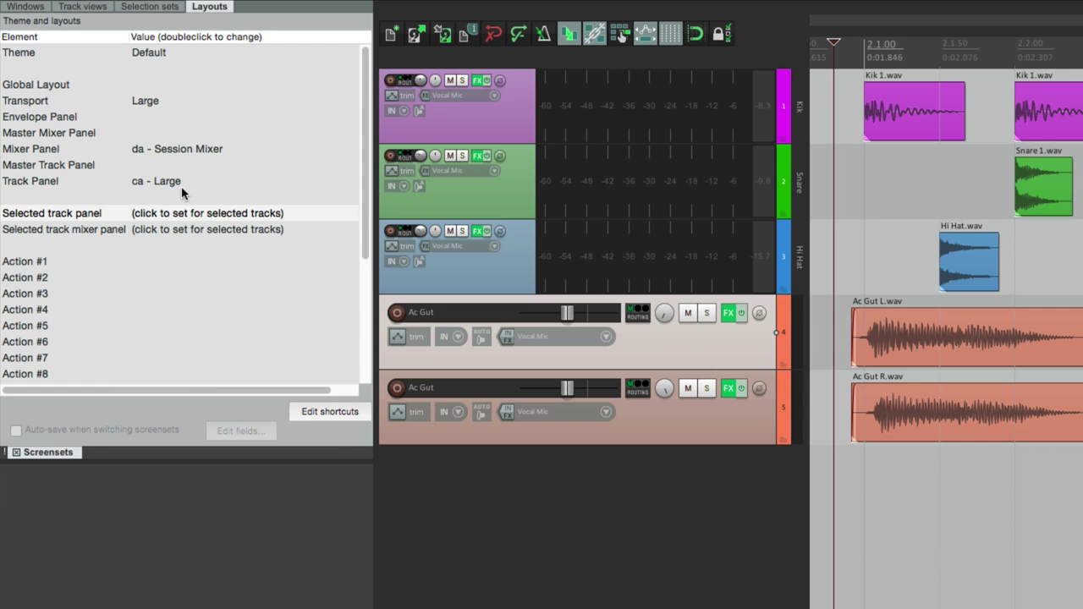
click(181, 213)
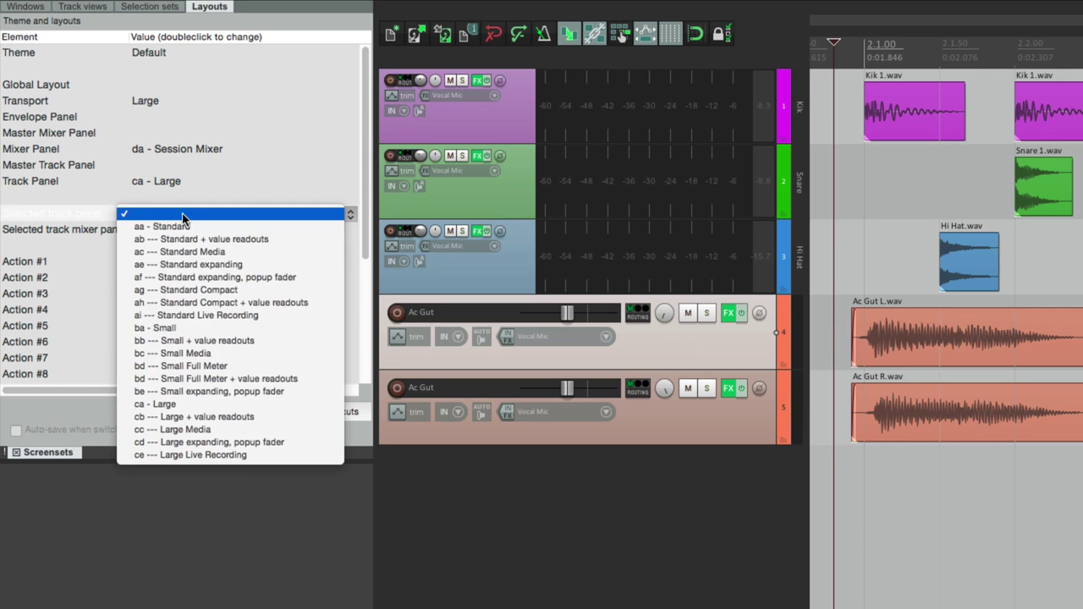
click(237, 391)
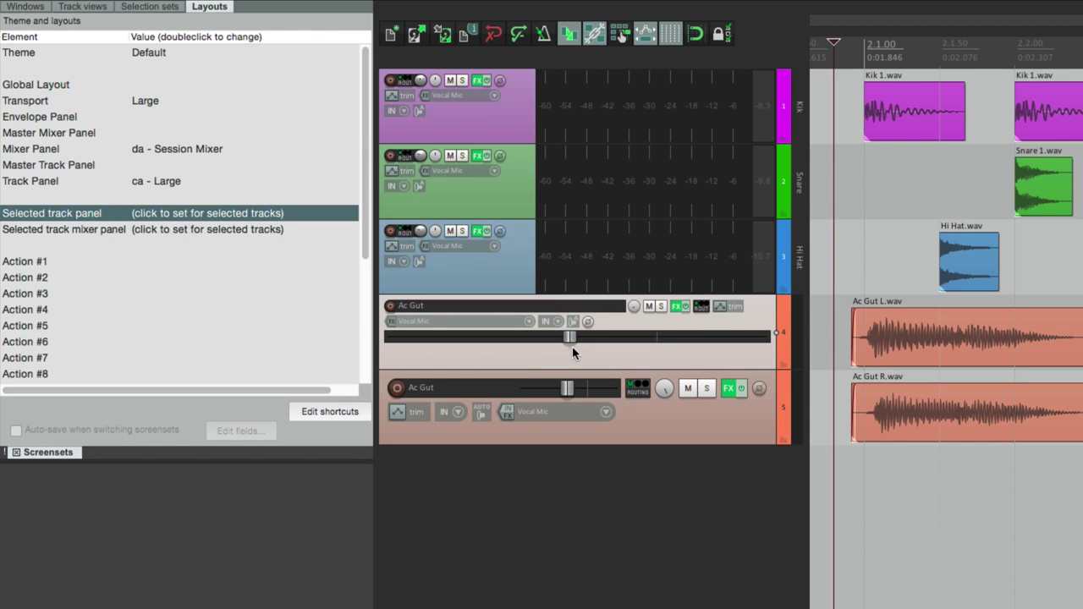
Switch the Kik track's panel layout to aa - Standard.
click(512, 128)
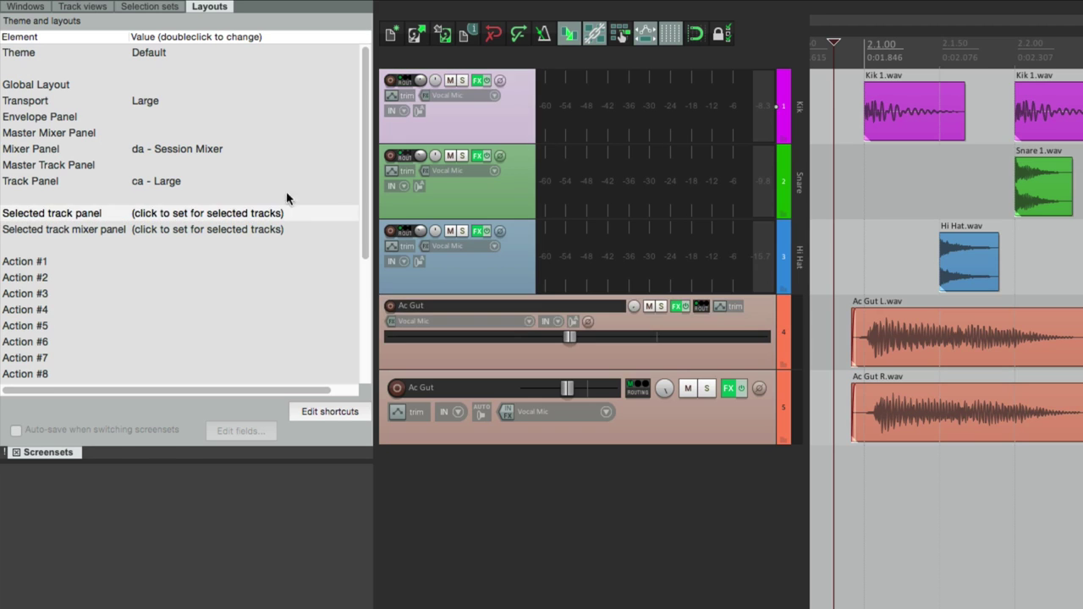
click(249, 213)
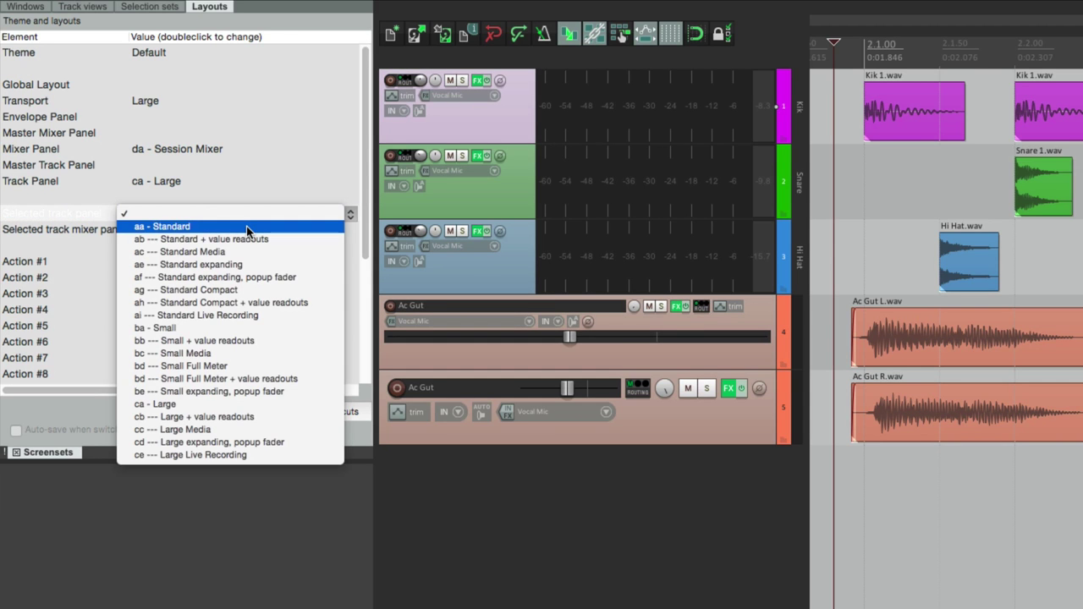
click(246, 226)
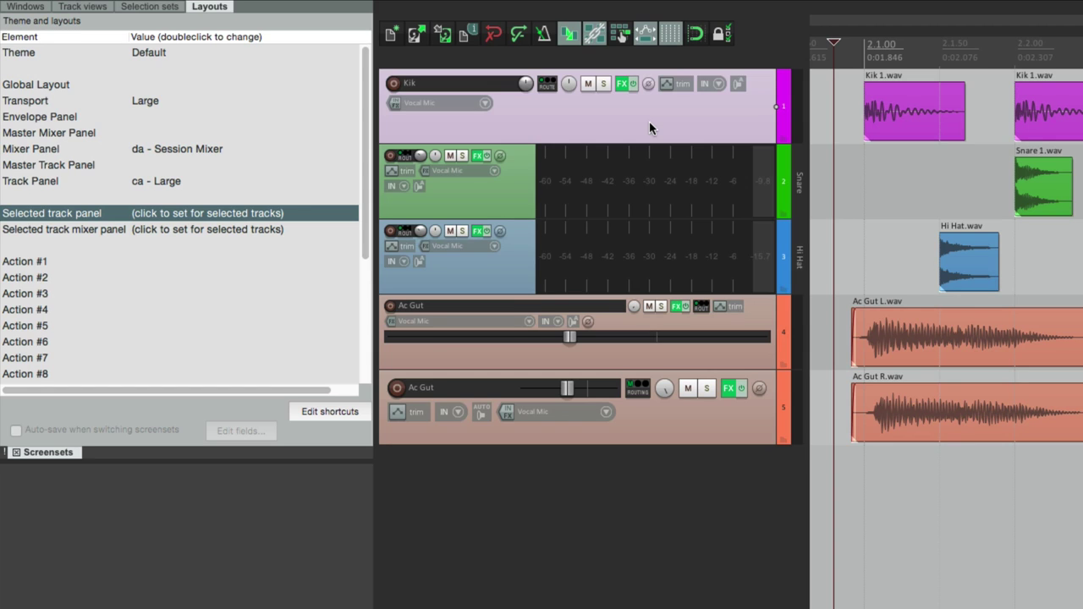
Select all five tracks and clear their panel layouts so they revert to the default ca - Large.
click(649, 122)
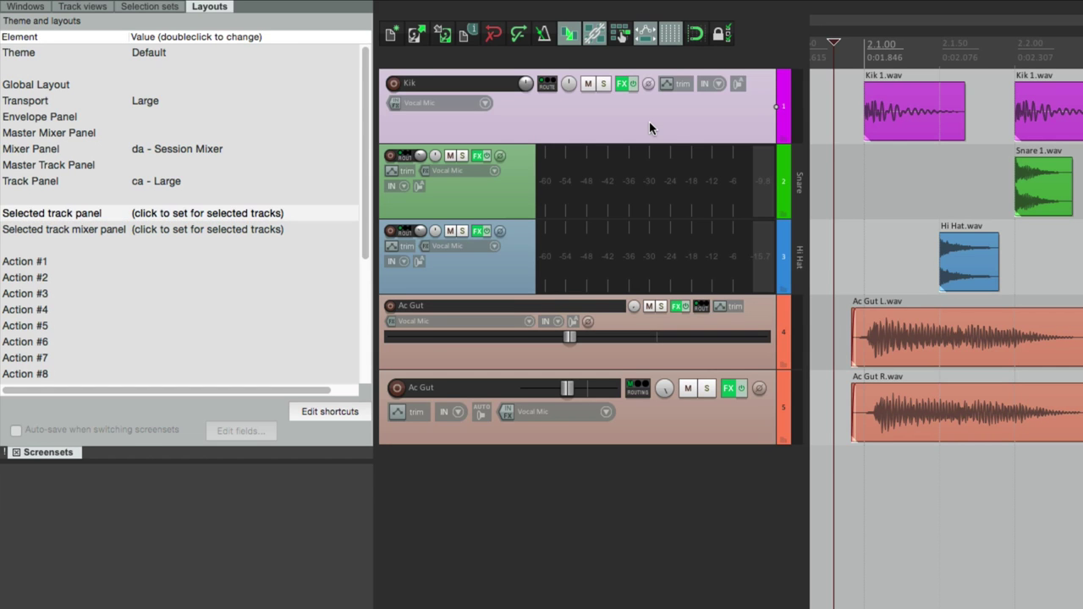
click(688, 411)
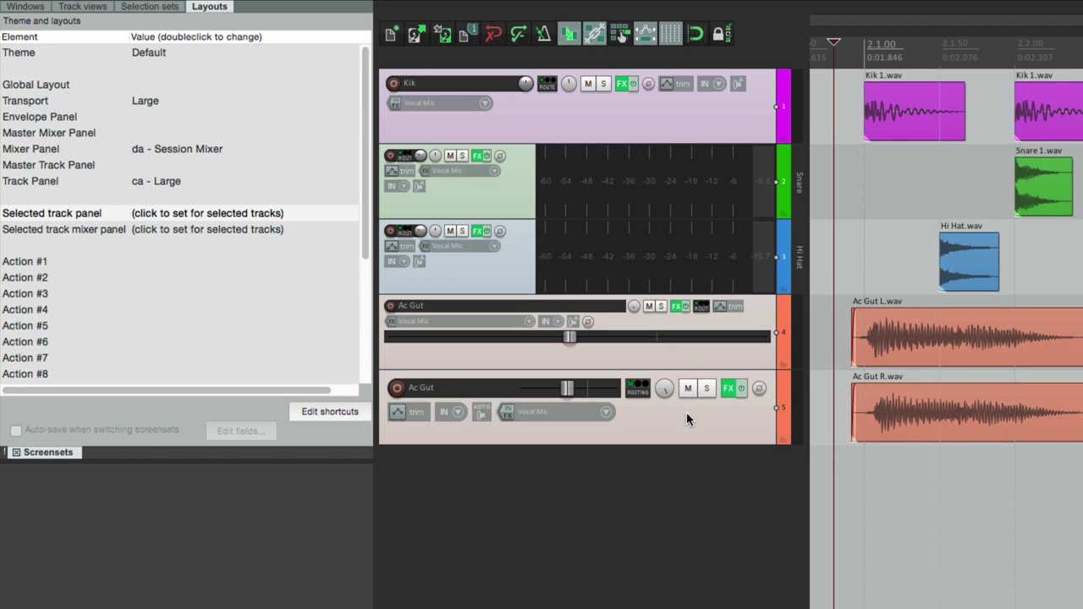
click(222, 214)
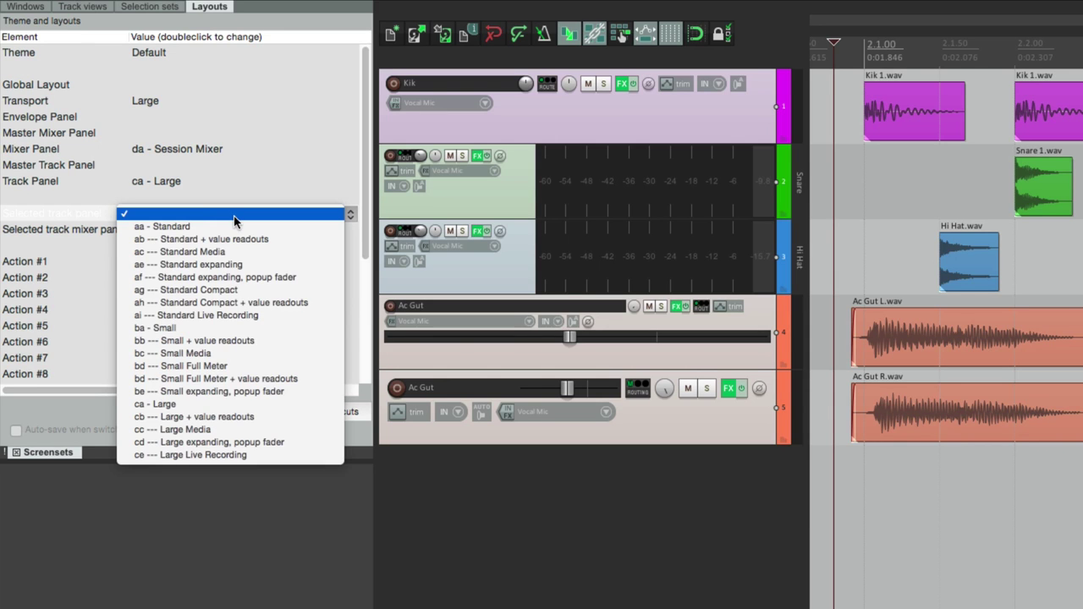
click(233, 215)
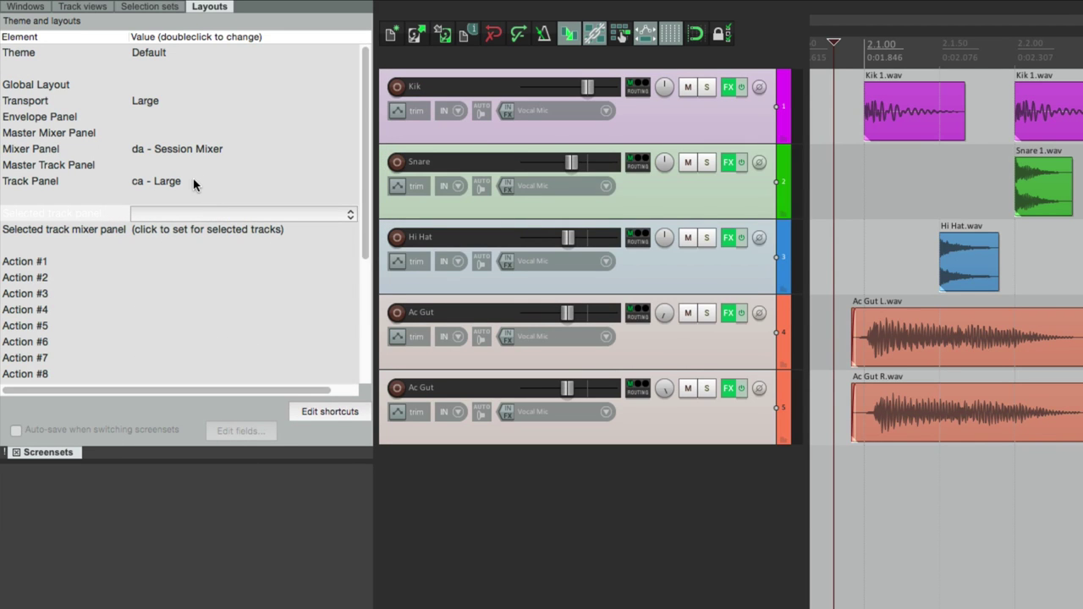
click(191, 182)
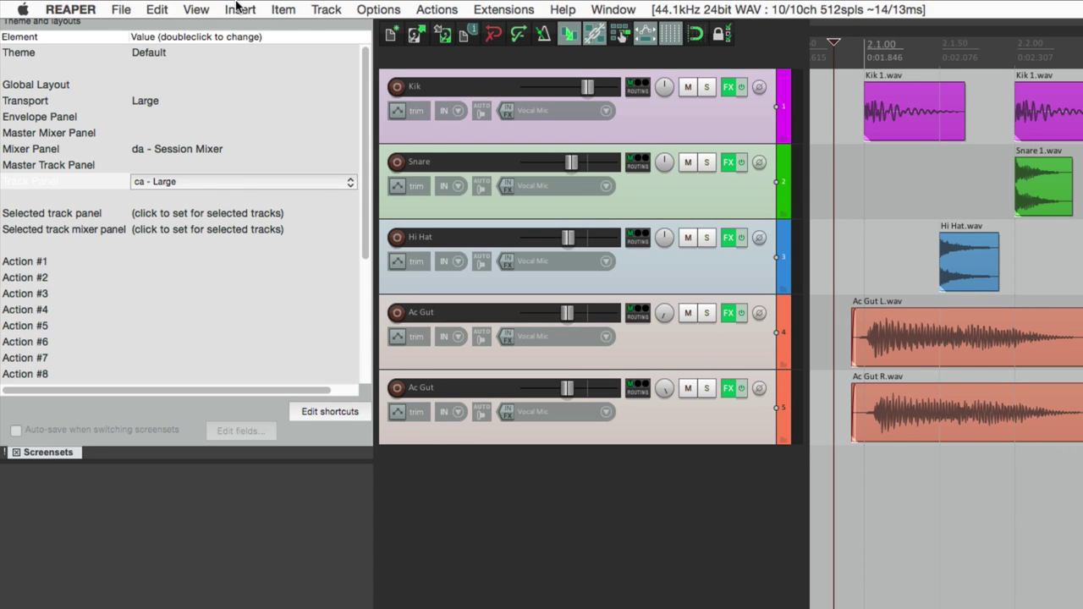
Open the Mixer and try Large Sidebar, Strip, then Strip Full Controls layouts on the drum strips.
click(197, 12)
click(206, 45)
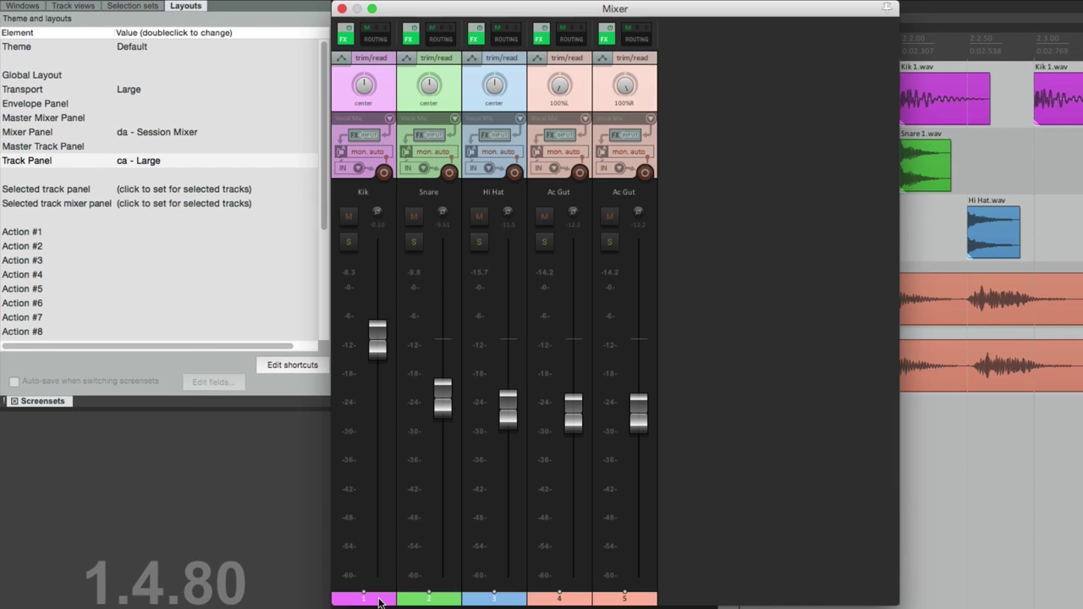
click(379, 603)
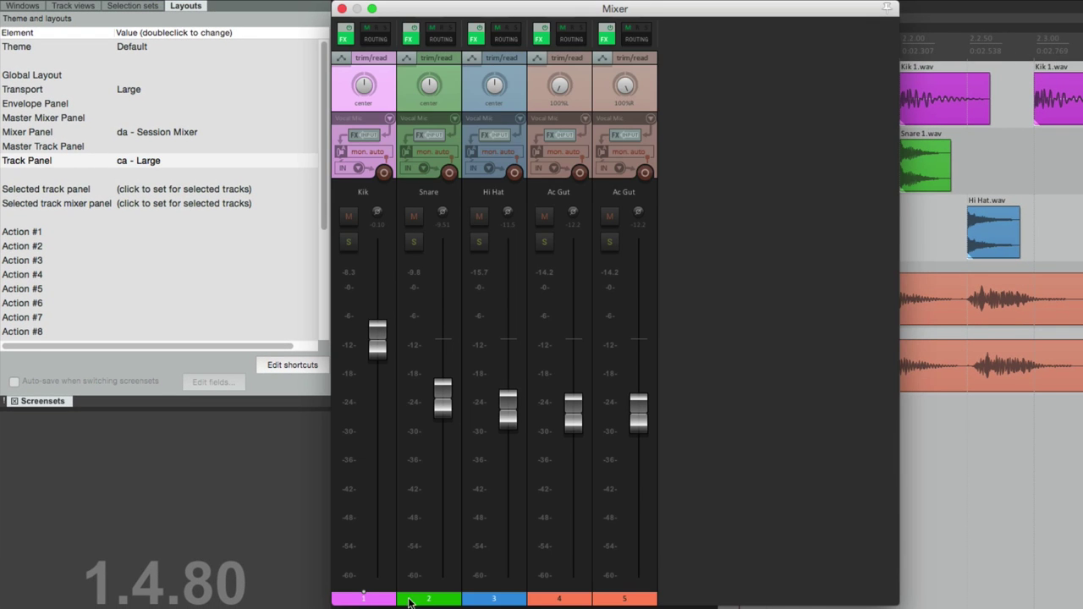
shift+click(490, 603)
click(182, 204)
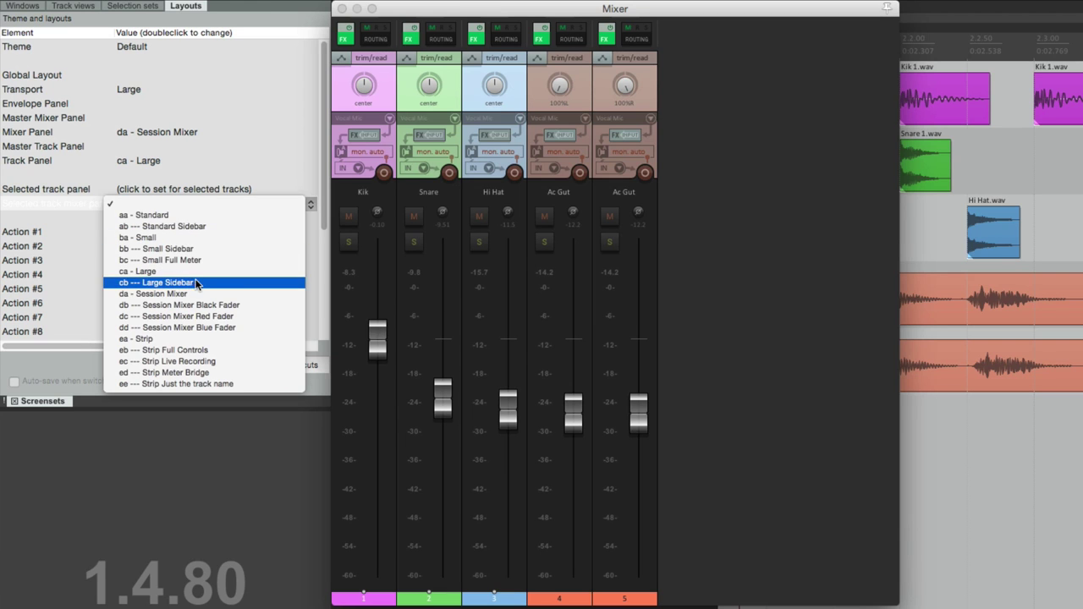
click(202, 284)
click(201, 208)
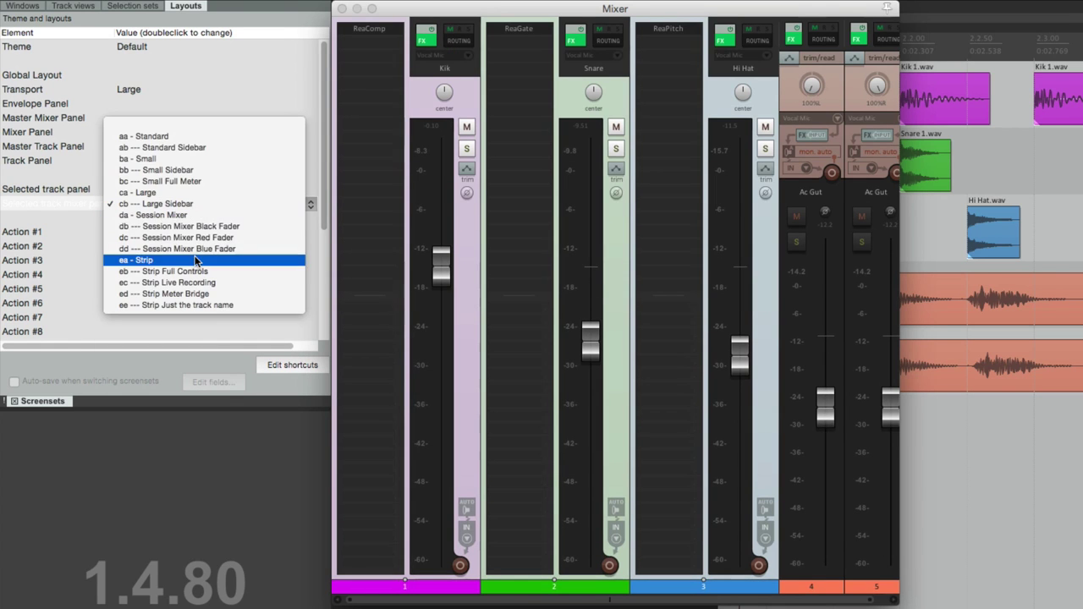
click(195, 260)
click(179, 204)
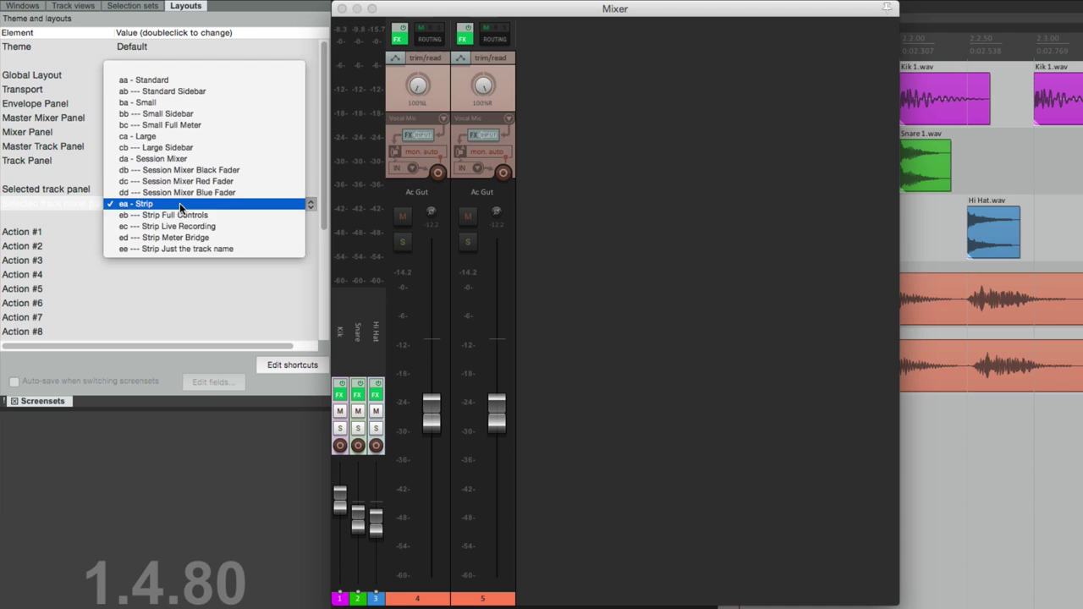
click(209, 217)
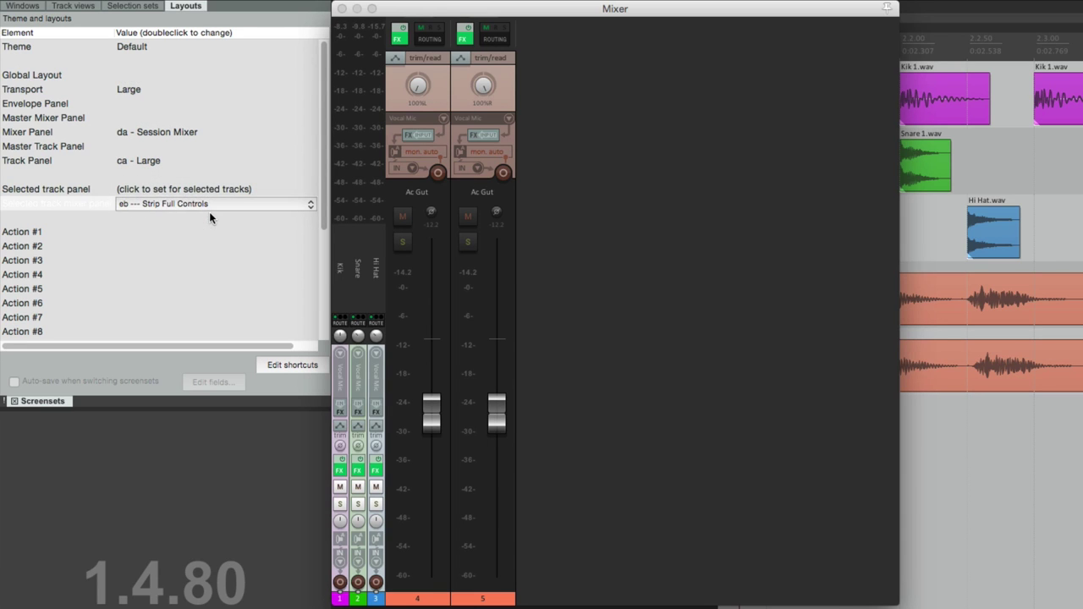
Try meter-bridge and name-only layouts on the Ac Gut strips, then reset strips to the default da - Session Mixer.
click(423, 595)
shift+click(469, 601)
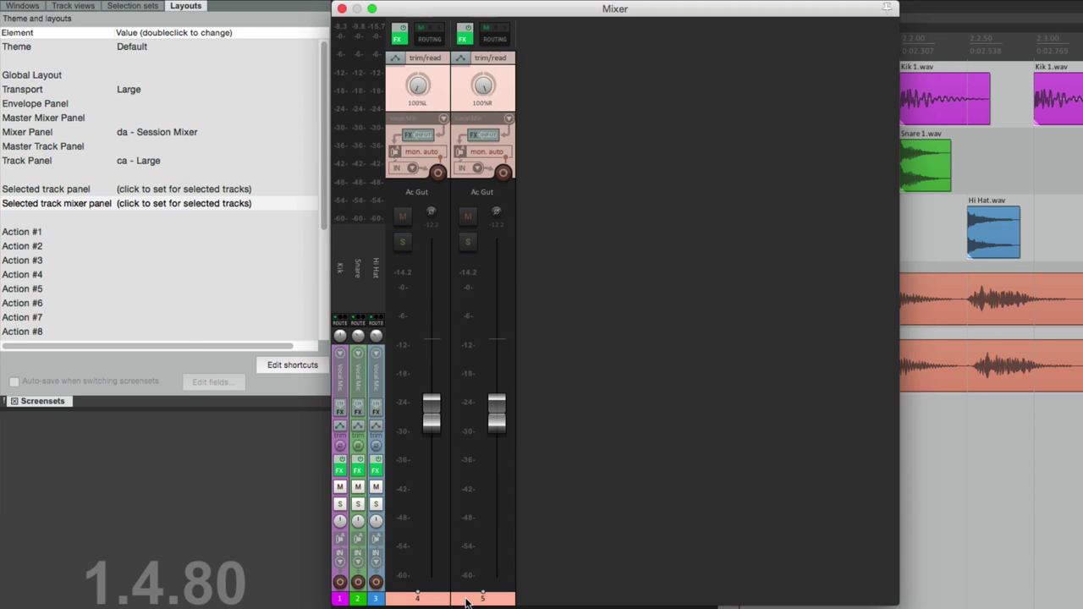
click(178, 206)
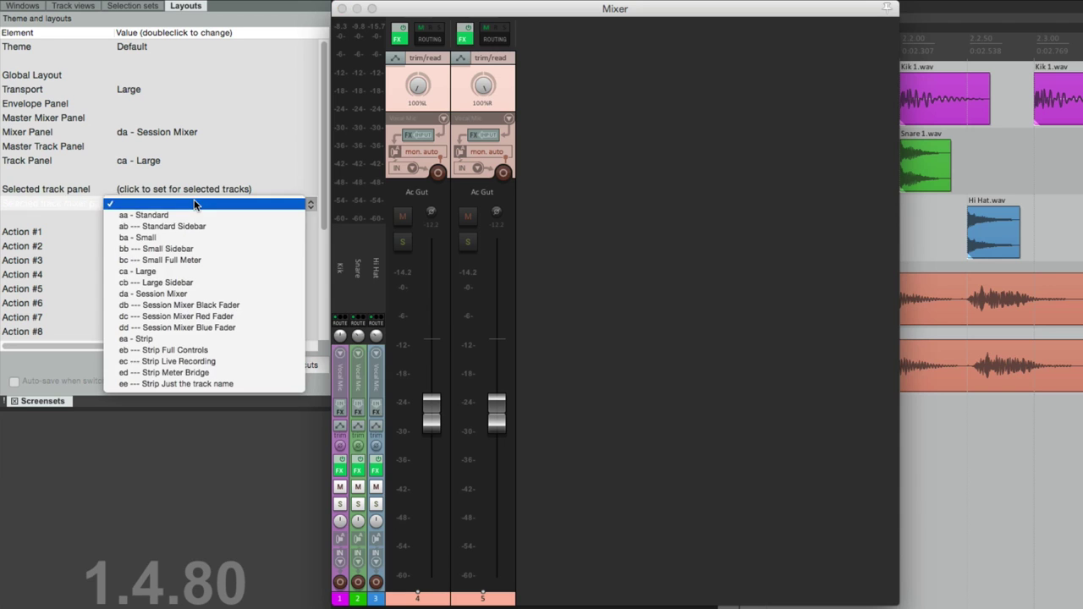
click(238, 373)
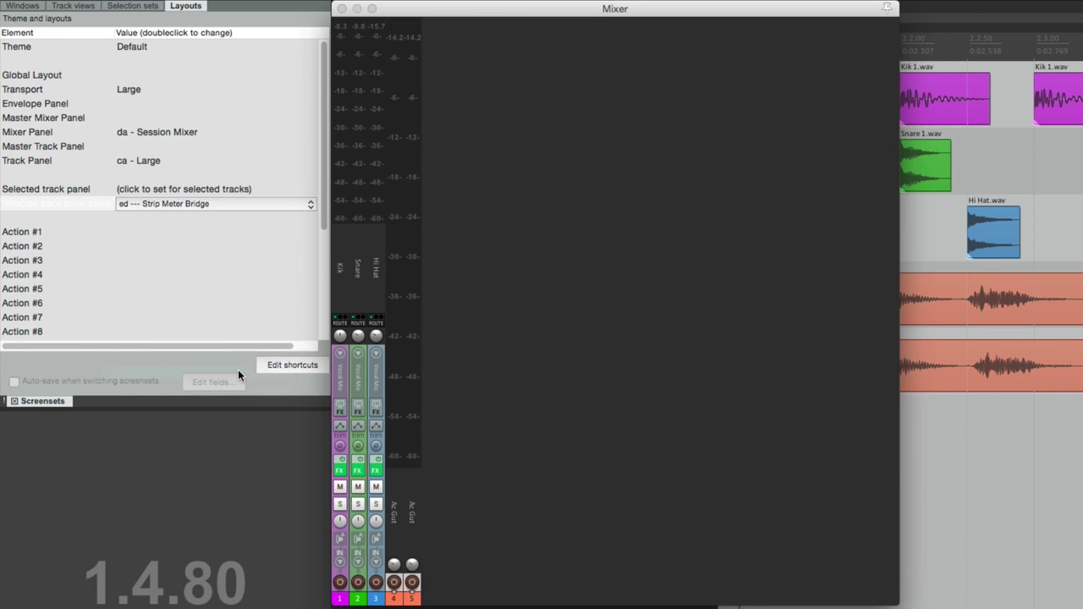
click(210, 203)
click(211, 214)
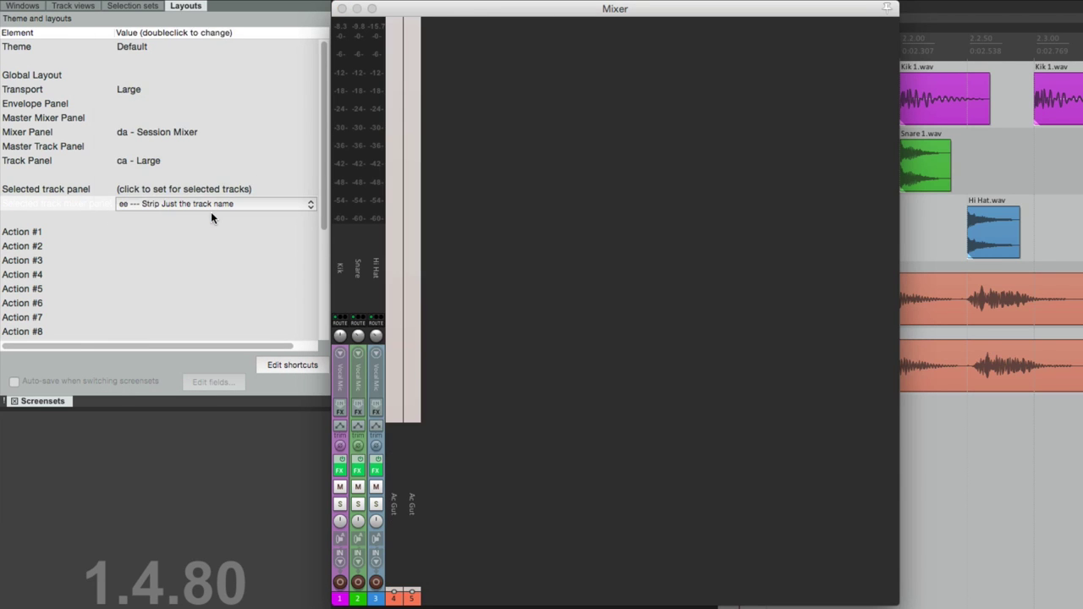
click(217, 203)
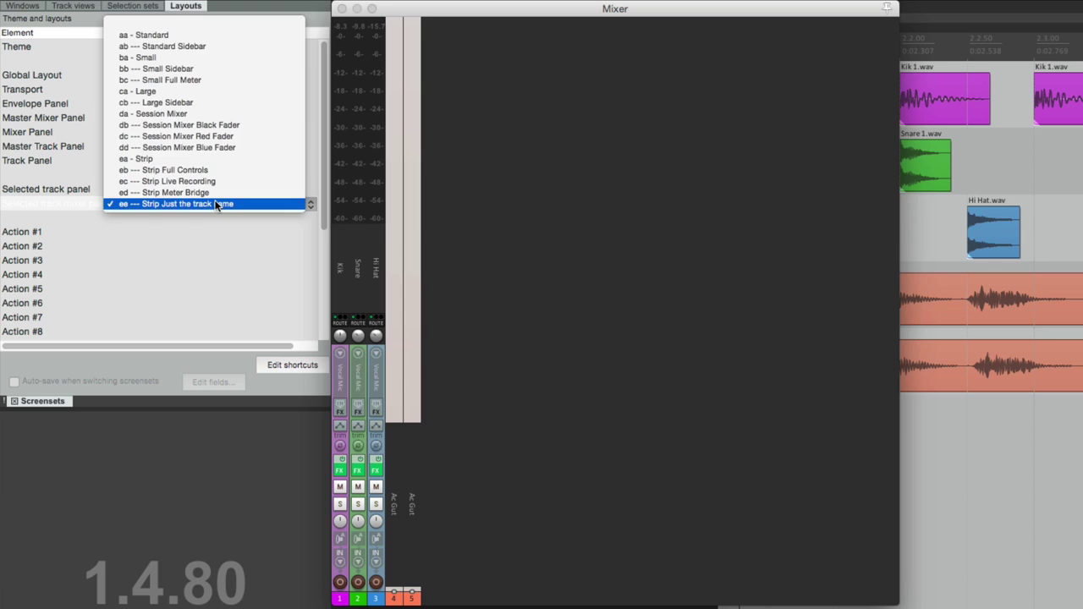
click(224, 115)
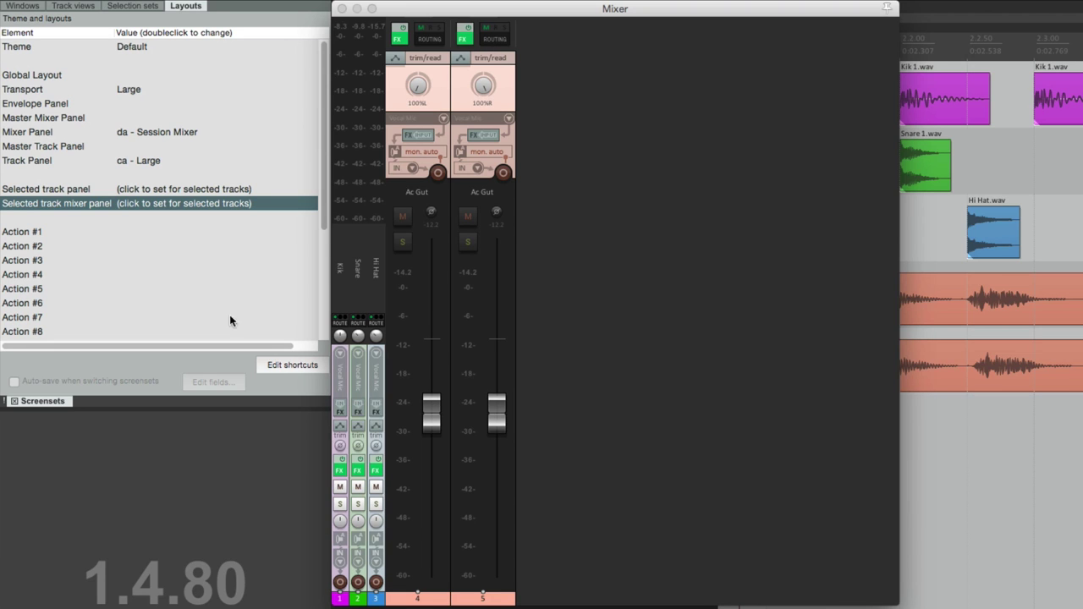
click(187, 207)
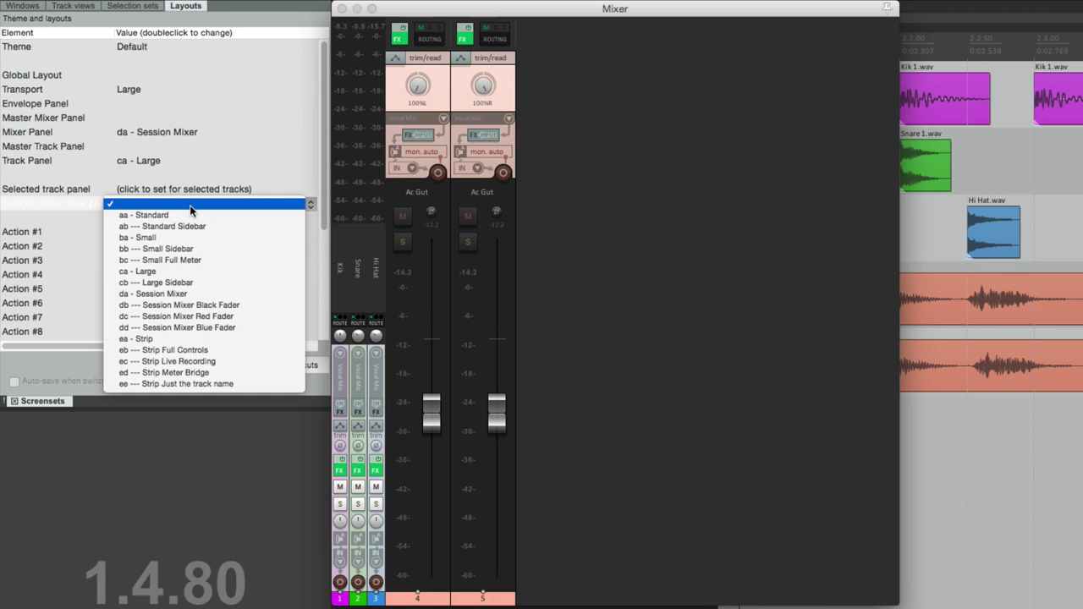
click(190, 205)
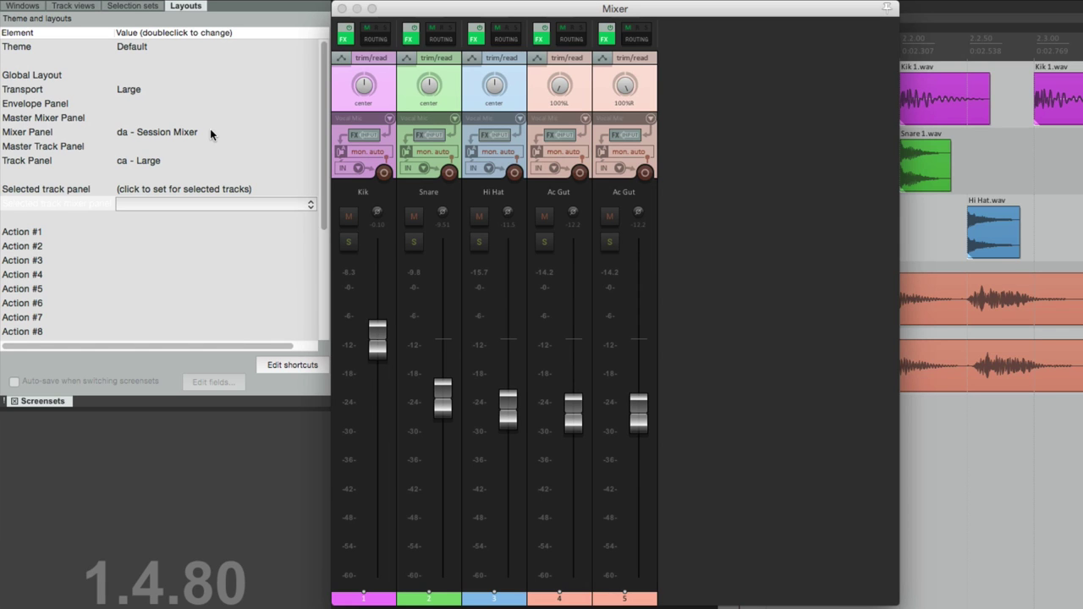
Apply the dd --- Session Mixer Blue Fader layout to the Kik, Snare and Hi Hat strips.
click(372, 600)
shift+click(523, 600)
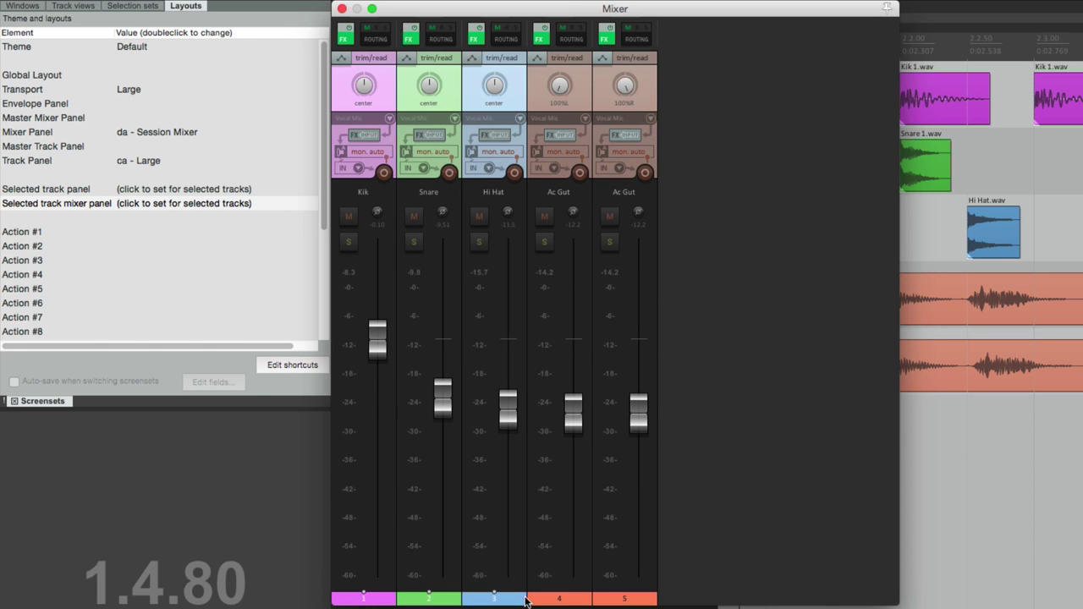
click(162, 204)
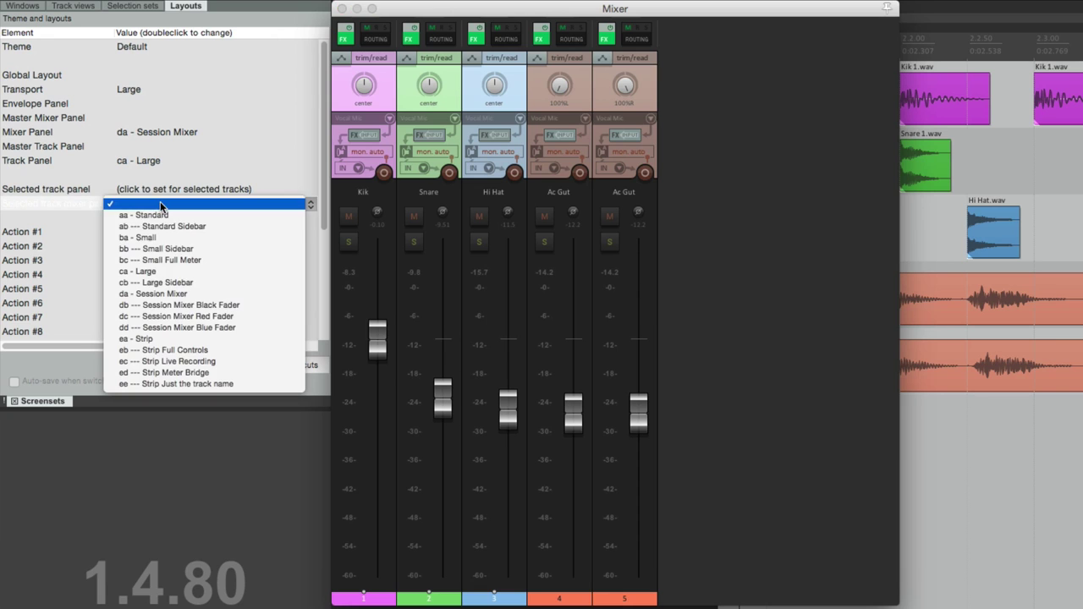
click(154, 328)
Give the two Ac Gut strips red faders, then return them to plain da - Session Mixer.
click(555, 601)
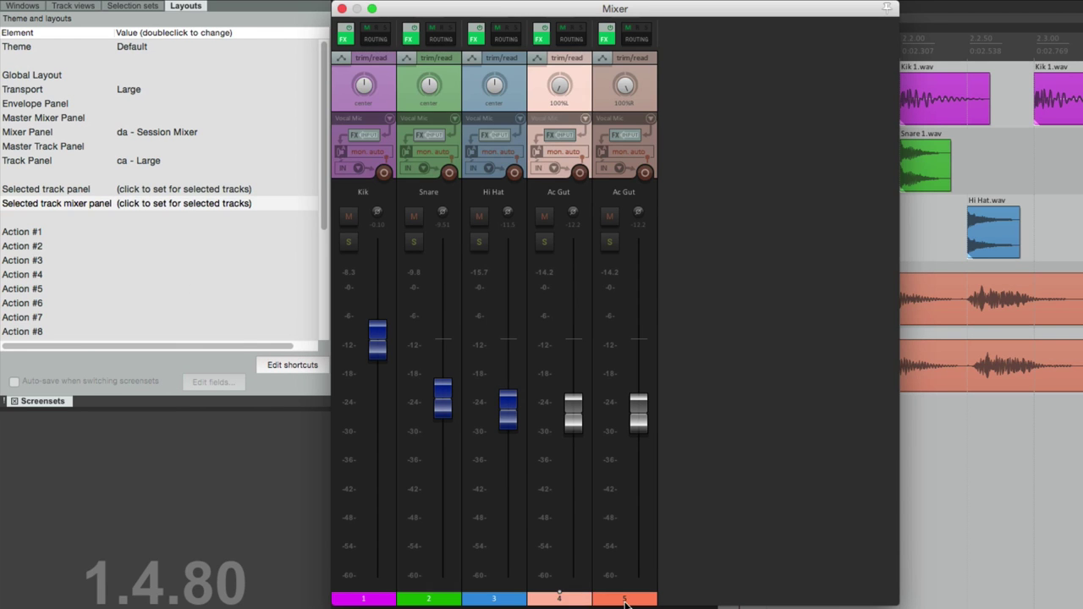
shift+click(628, 601)
click(153, 212)
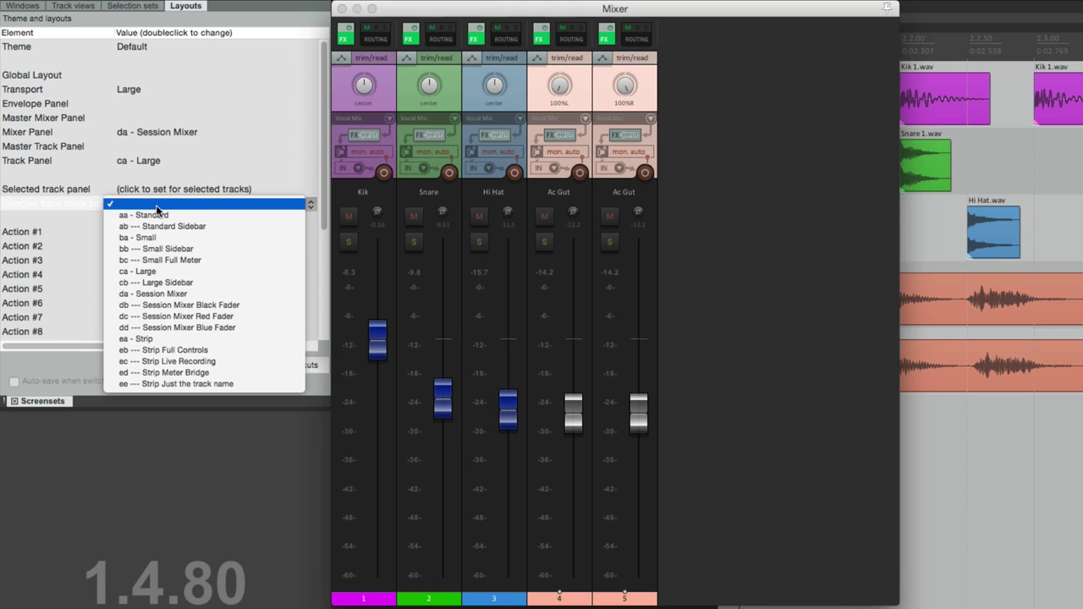
click(154, 317)
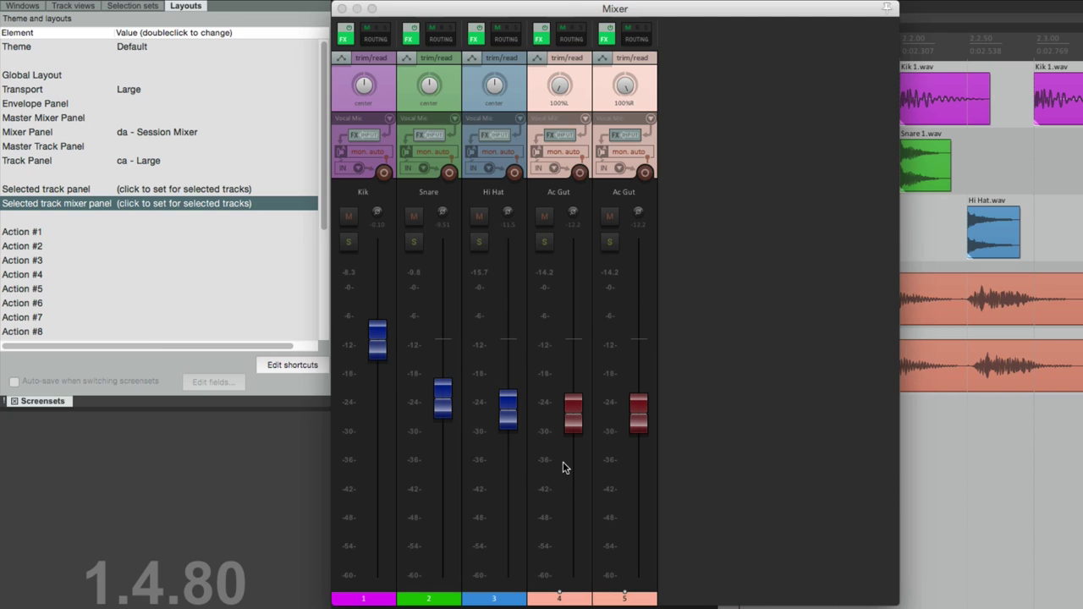
click(237, 203)
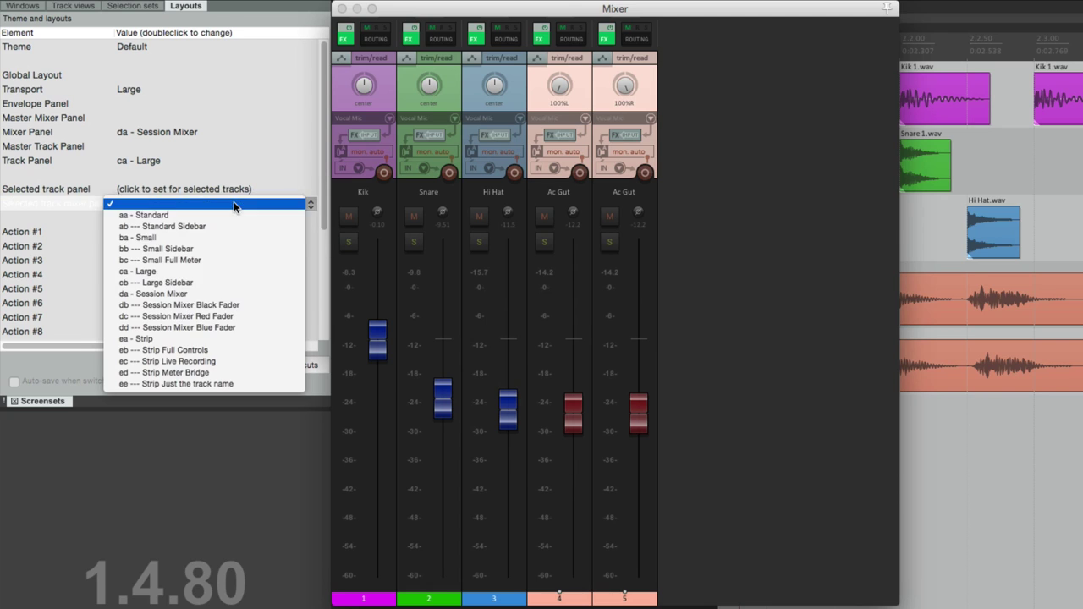
click(248, 294)
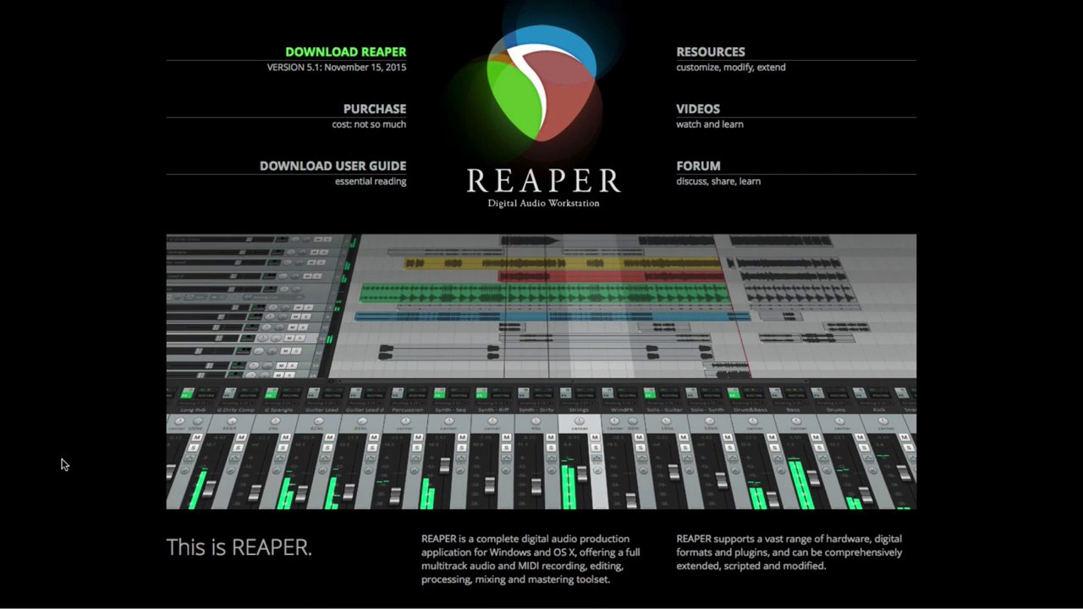
Open the VIDEOS page on reaper.fm to list the tutorial categories.
click(699, 109)
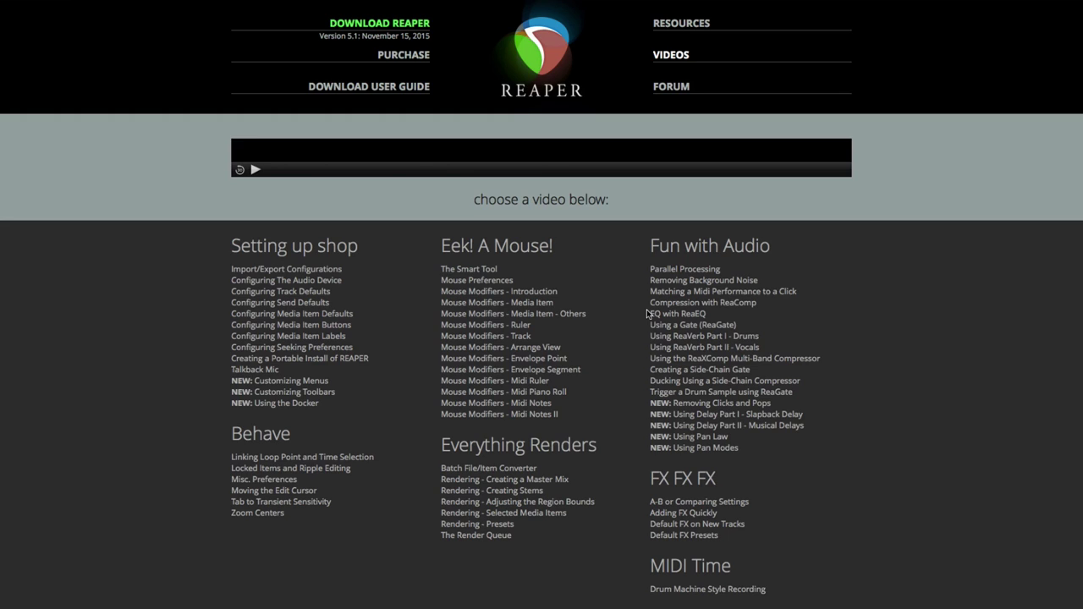